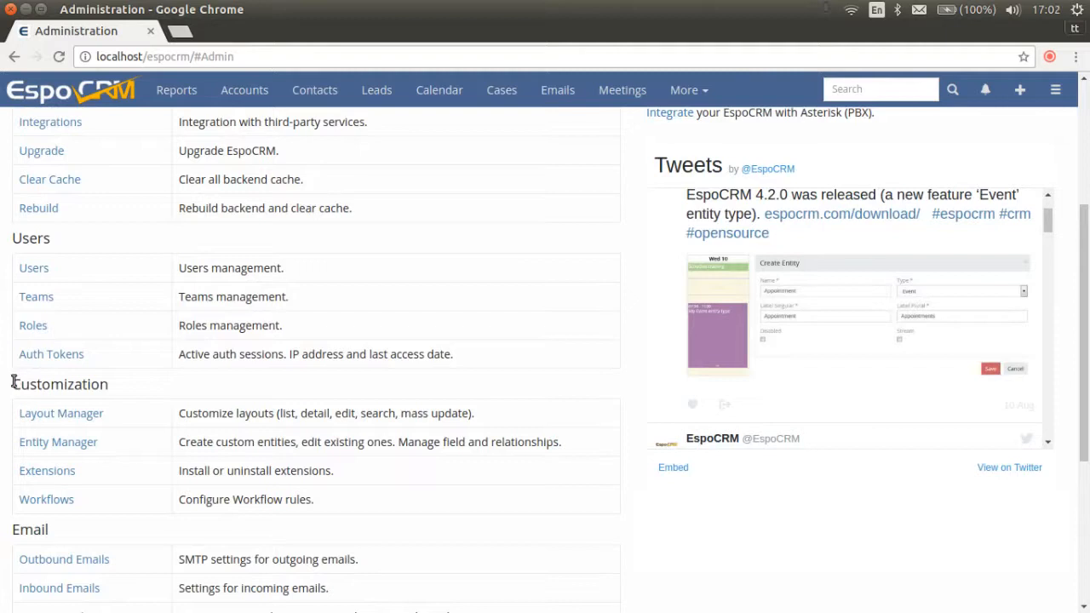
Create a custom entity named Contract with plural label Contracts, type Base Plus and Stream enabled, and save it.
{"action": "left_click", "coordinate": [43, 445]}
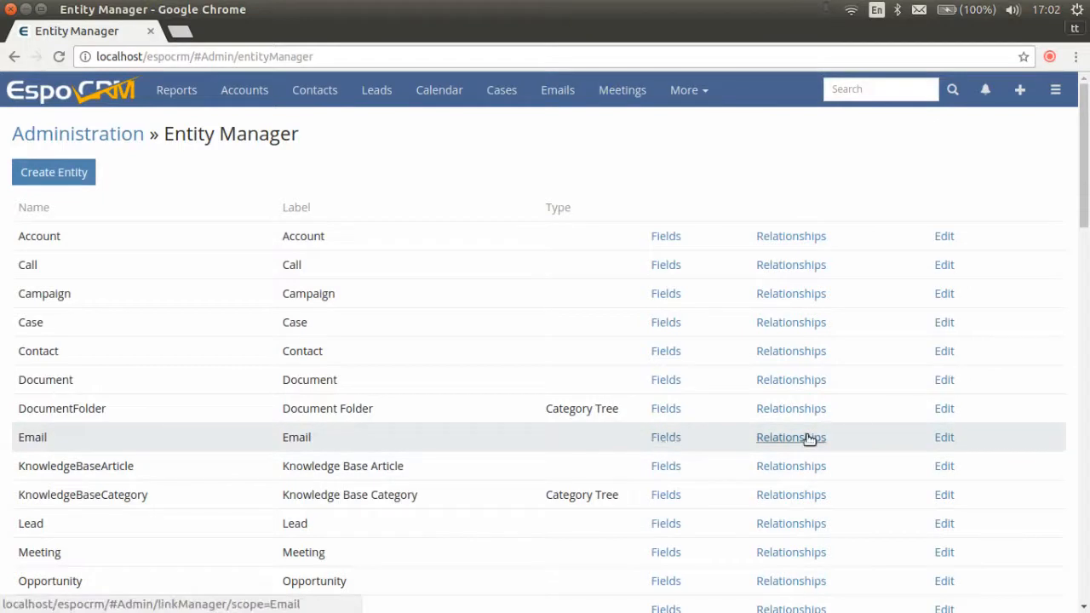
{"action": "left_click", "coordinate": [40, 177]}
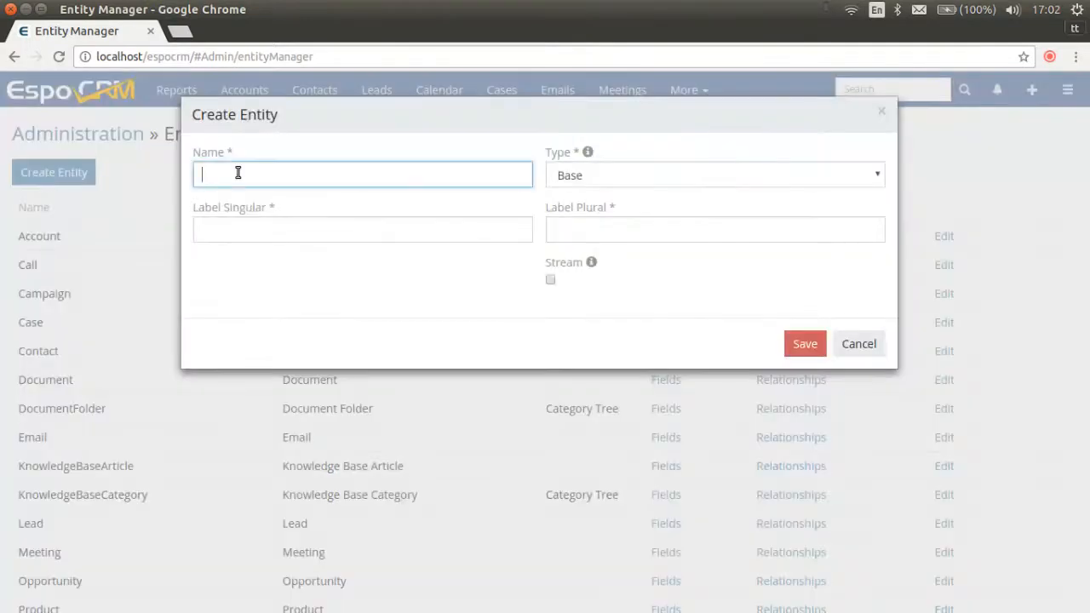
{"action": "type", "text": "Contract"}
{"action": "left_click", "coordinate": [378, 254]}
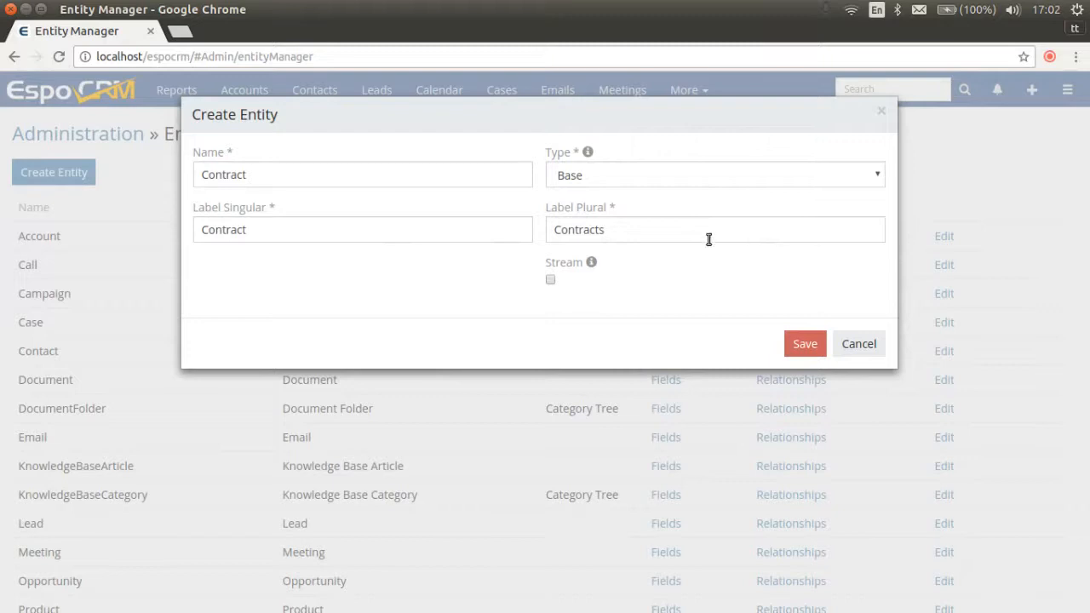
{"action": "left_click", "coordinate": [587, 175]}
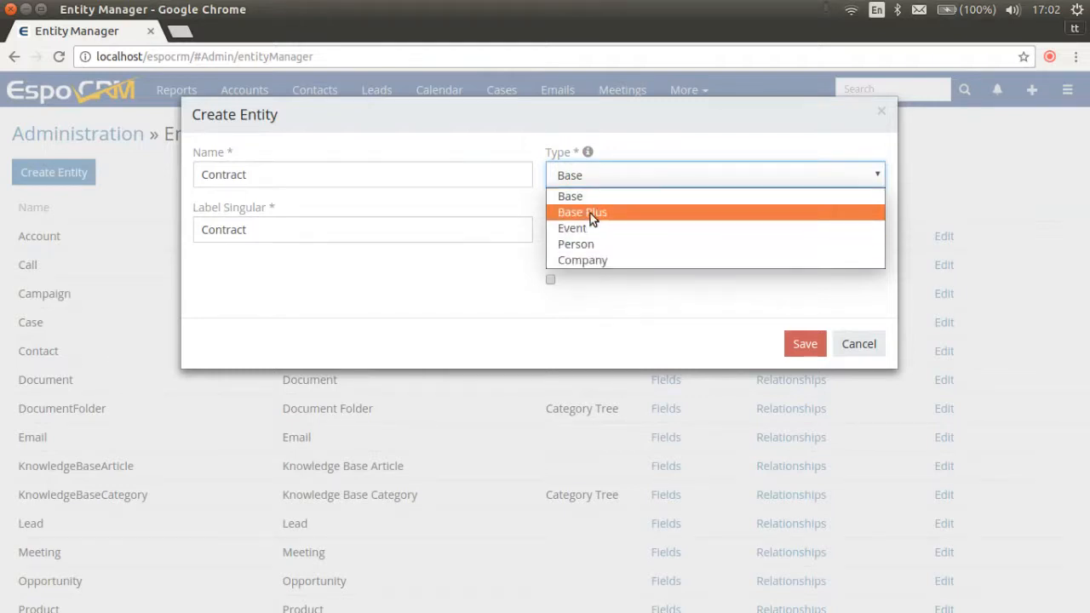
{"action": "left_click", "coordinate": [590, 213]}
{"action": "mouse_move", "coordinate": [591, 154]}
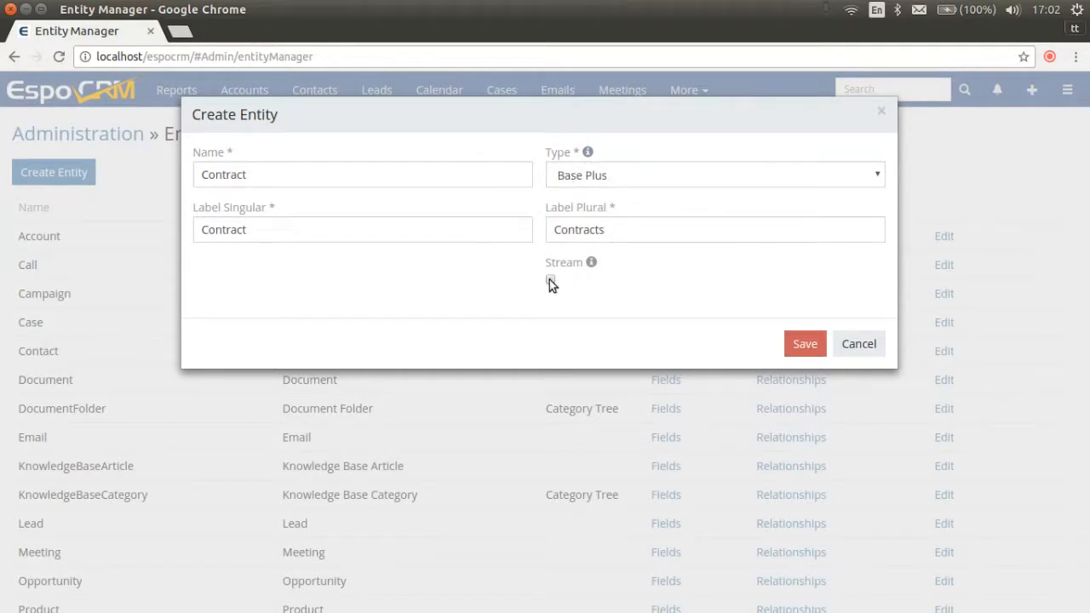
{"action": "mouse_move", "coordinate": [591, 264]}
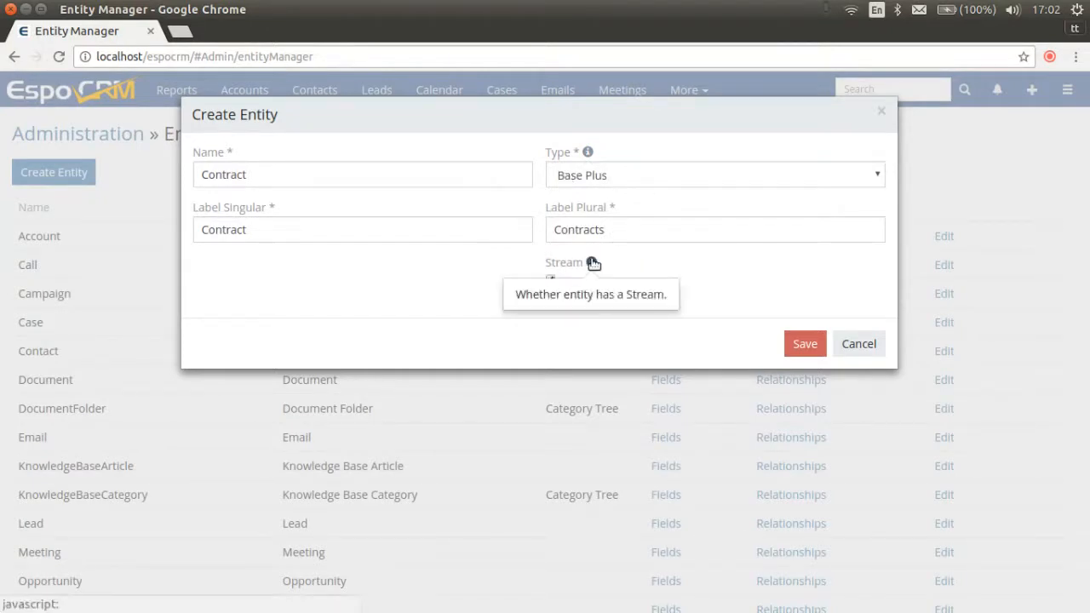
{"action": "left_click", "coordinate": [802, 349]}
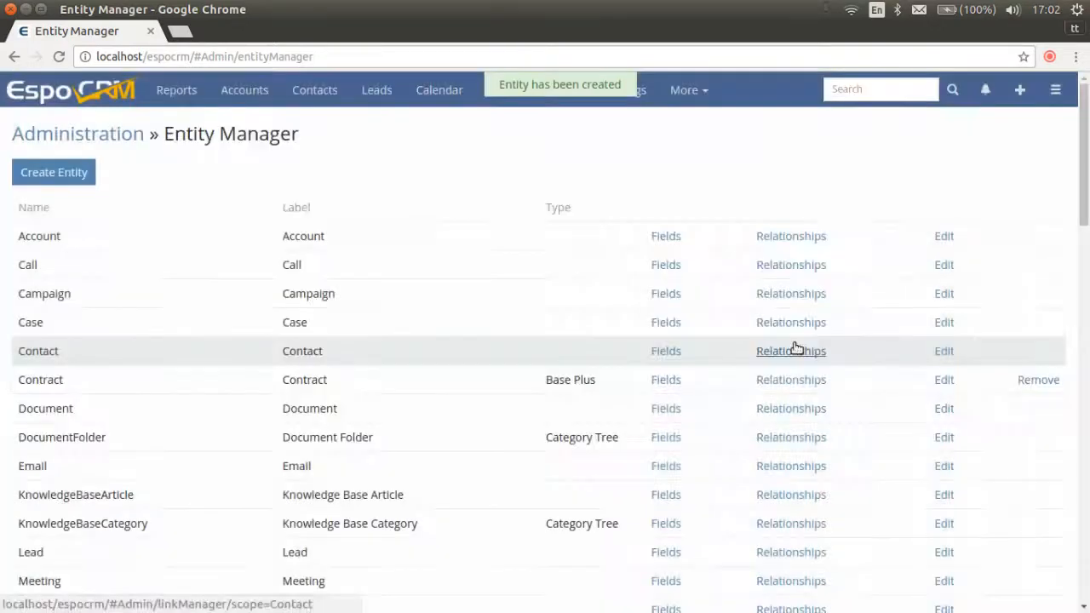
Open the Contract entity's fields and review the name field's settings, including its Dynamic Logic conditions, without changing anything.
{"action": "left_click", "coordinate": [668, 381]}
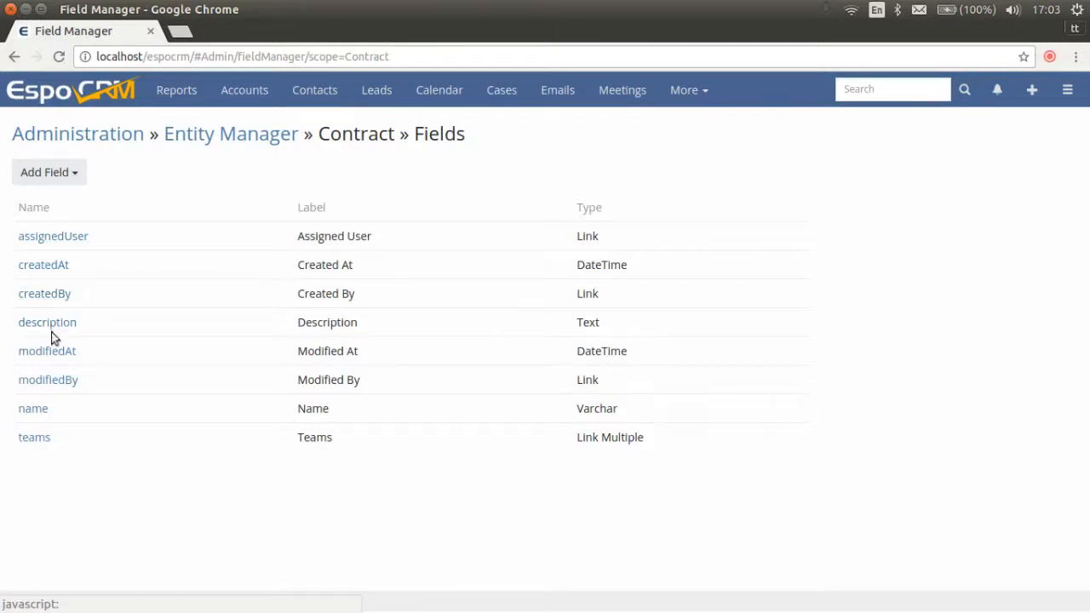
{"action": "left_click", "coordinate": [34, 409]}
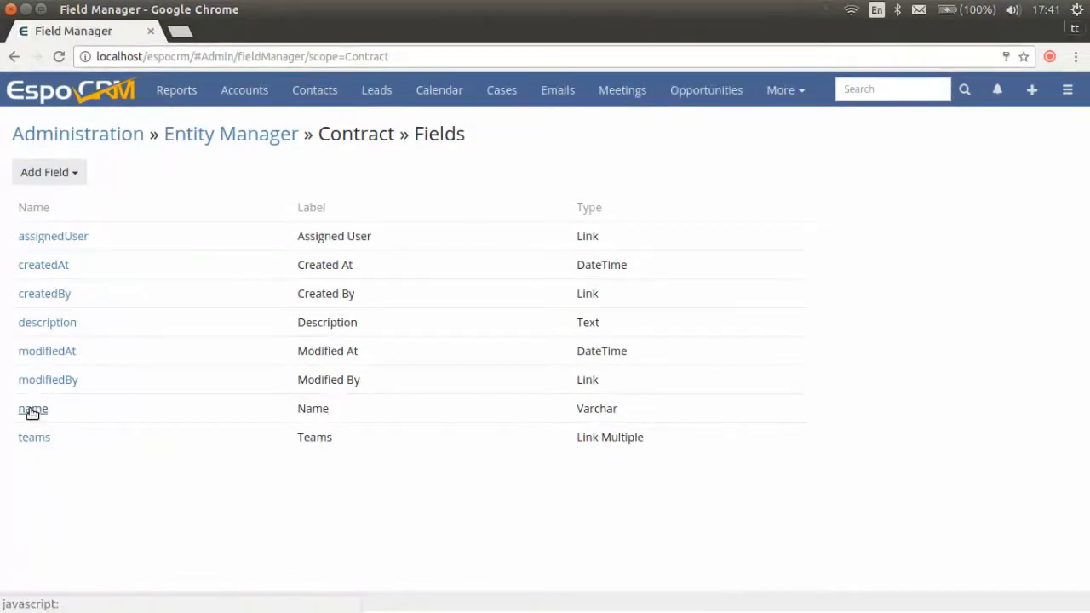
{"action": "left_click", "coordinate": [32, 410]}
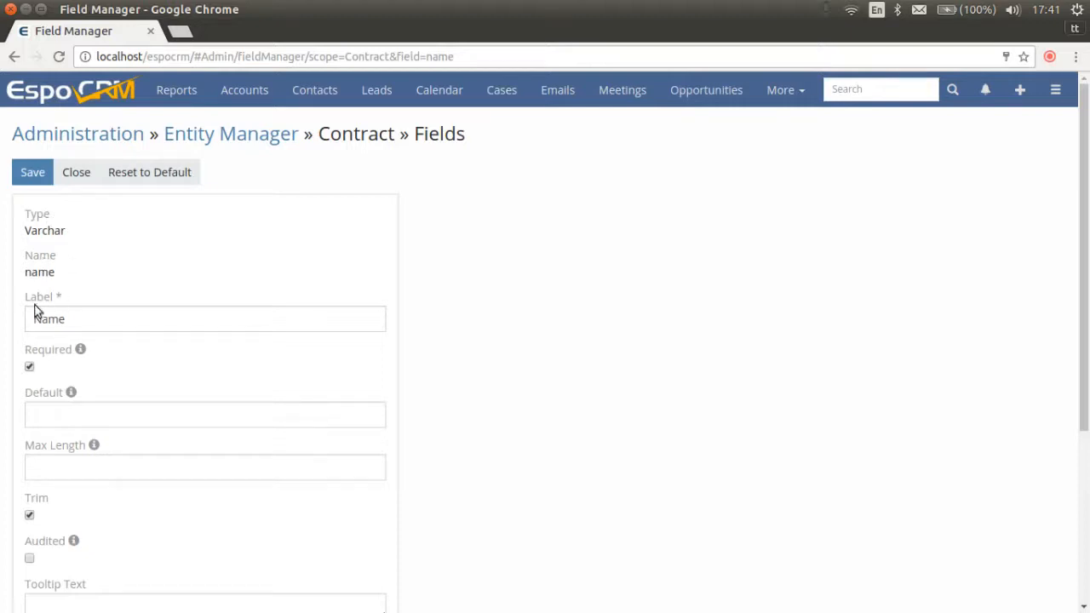
{"action": "mouse_move", "coordinate": [83, 353]}
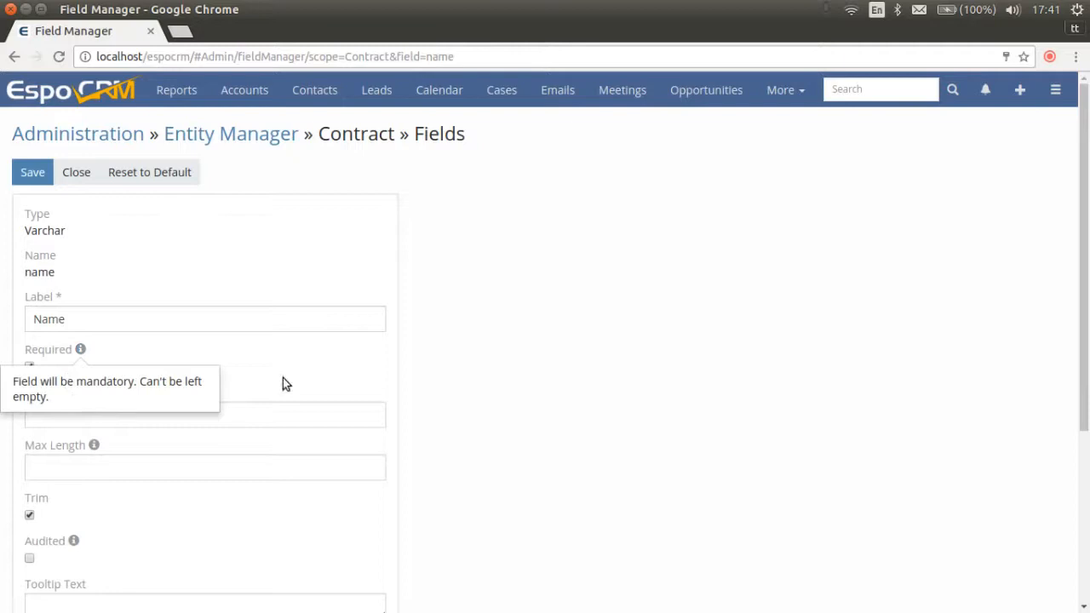
{"action": "mouse_move", "coordinate": [73, 395]}
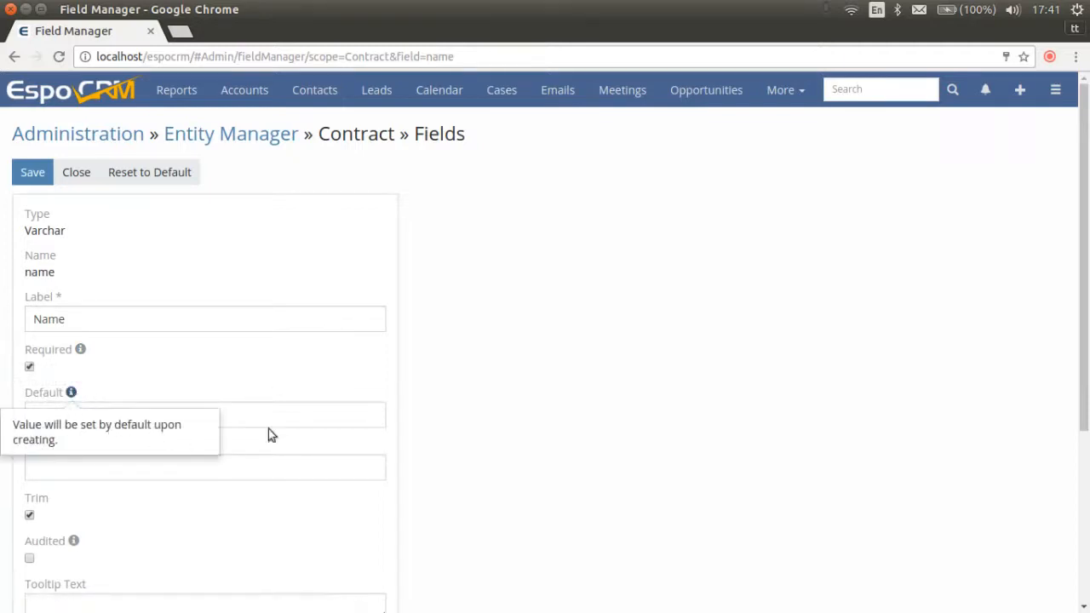
{"action": "mouse_move", "coordinate": [74, 541]}
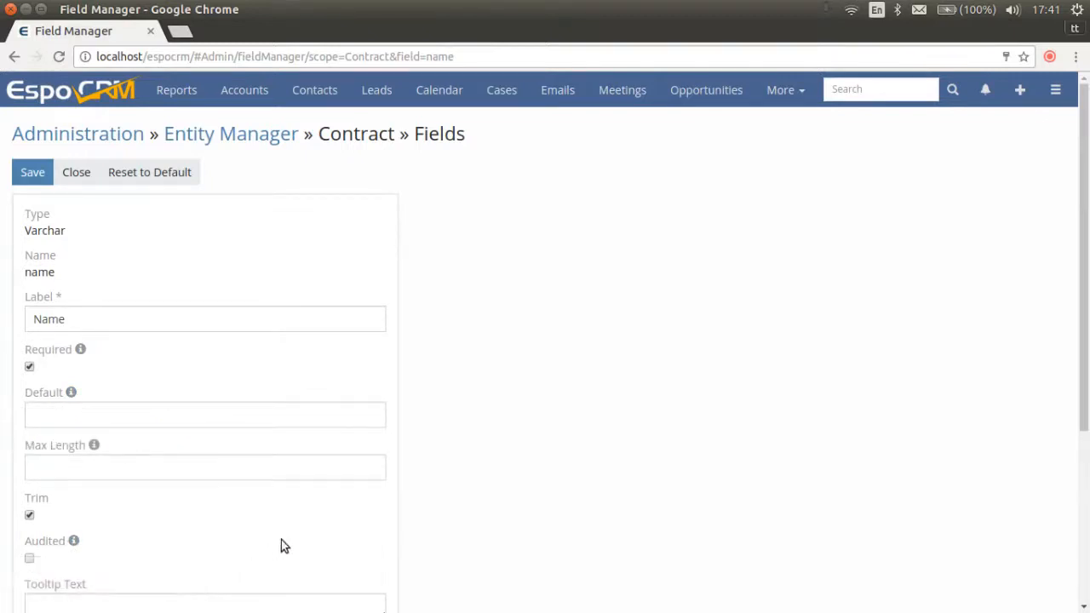
{"action": "scroll", "coordinate": [213, 537], "scroll_direction": "down", "scroll_amount": 3}
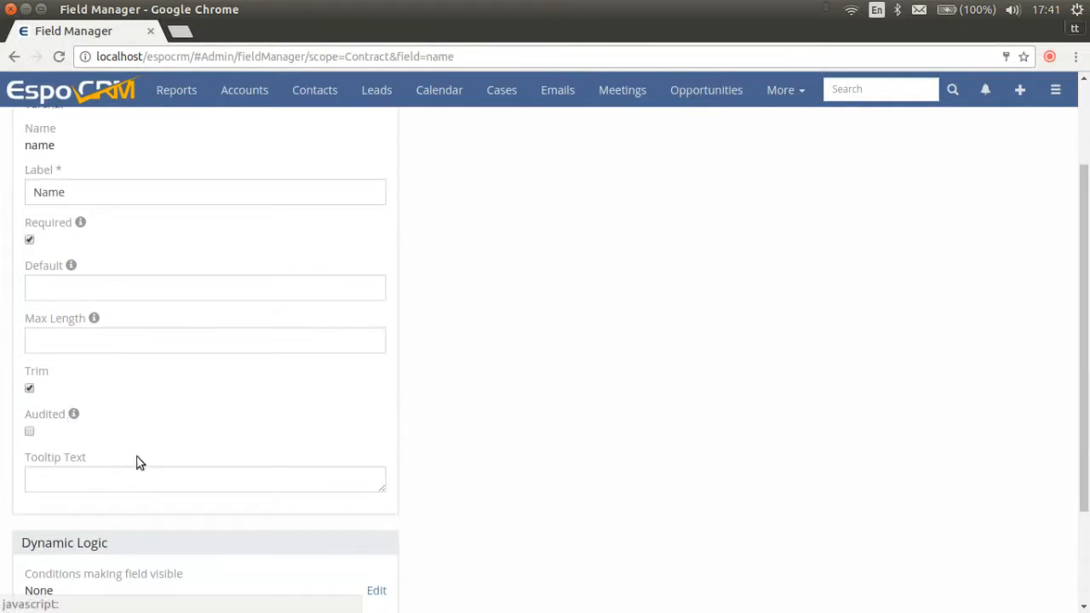
{"action": "scroll", "coordinate": [136, 460], "scroll_direction": "down", "scroll_amount": 3}
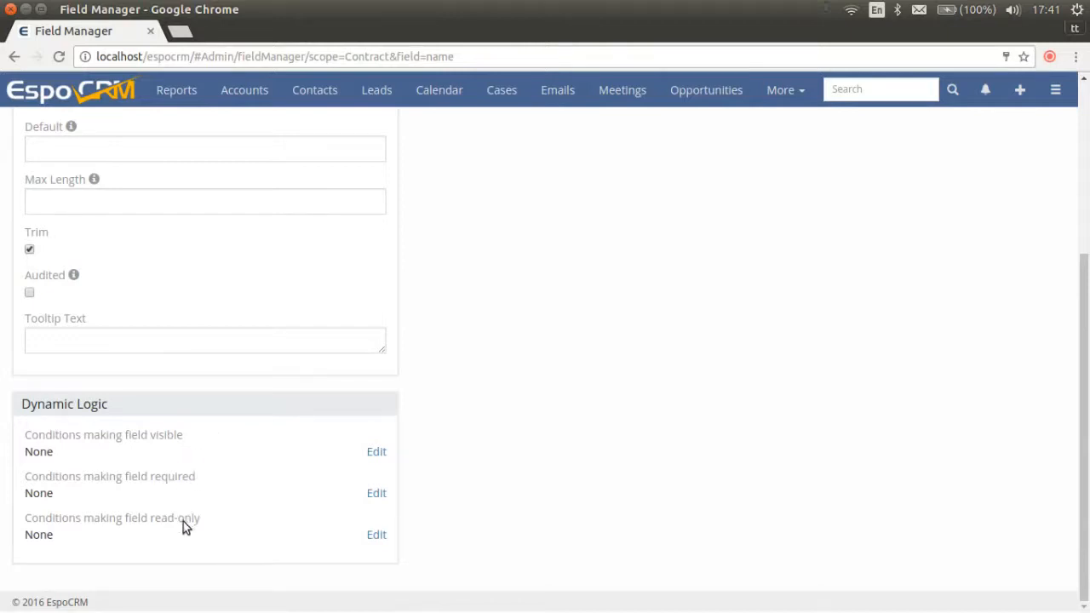
{"action": "scroll", "coordinate": [426, 415], "scroll_direction": "up", "scroll_amount": 3}
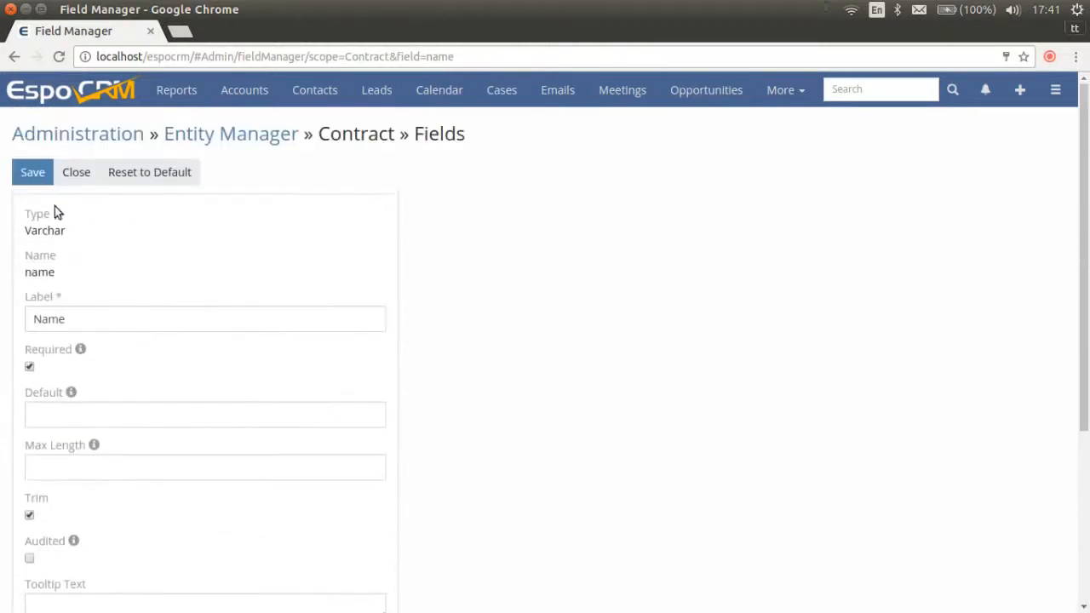
{"action": "left_click", "coordinate": [59, 177]}
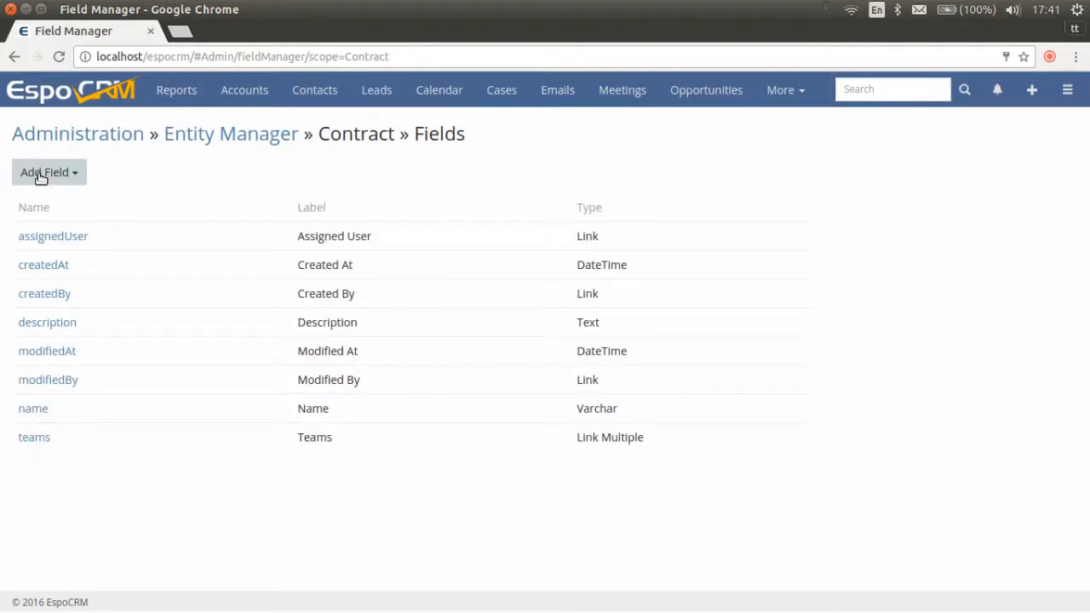
Add a Number-type field named number, labelled Number, with the prefix SCR_ to the Contract entity and save it.
{"action": "left_click", "coordinate": [41, 176]}
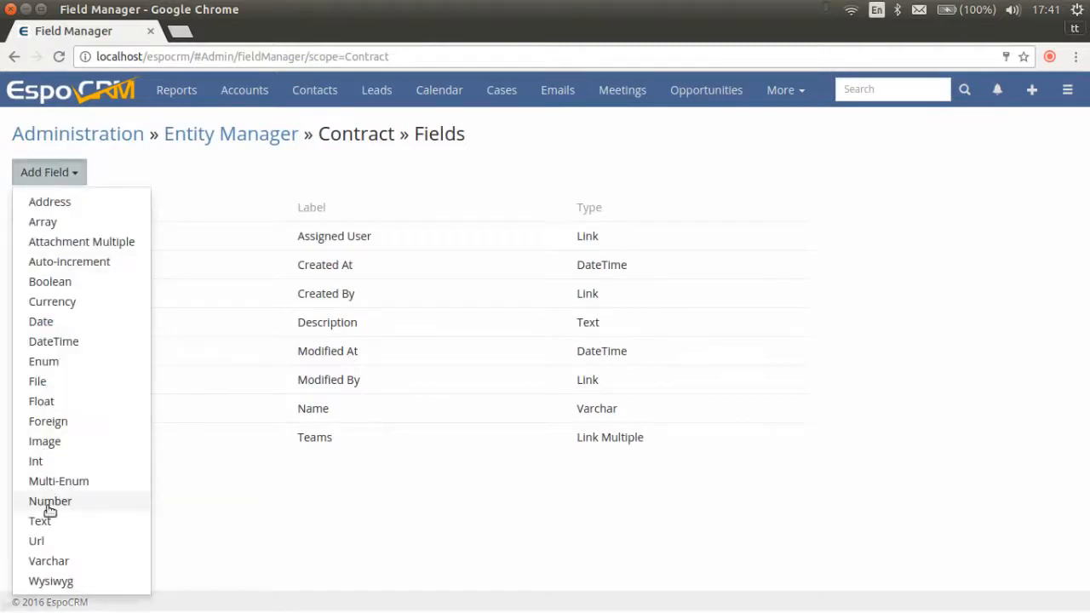
{"action": "left_click", "coordinate": [49, 505]}
{"action": "left_click", "coordinate": [56, 281]}
{"action": "type", "text": "Number"}
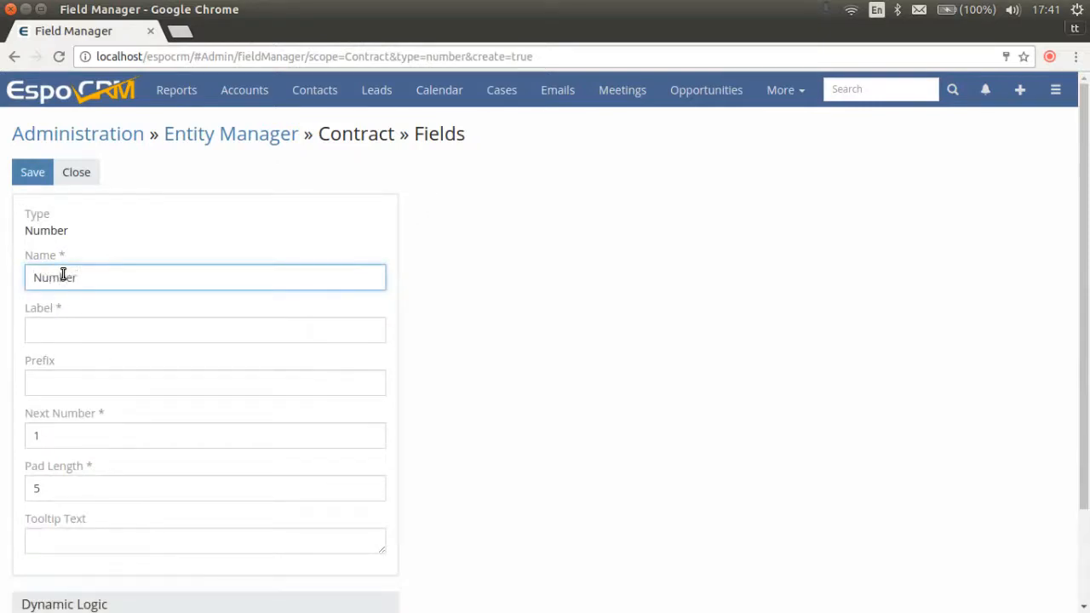
{"action": "key", "text": "Tab"}
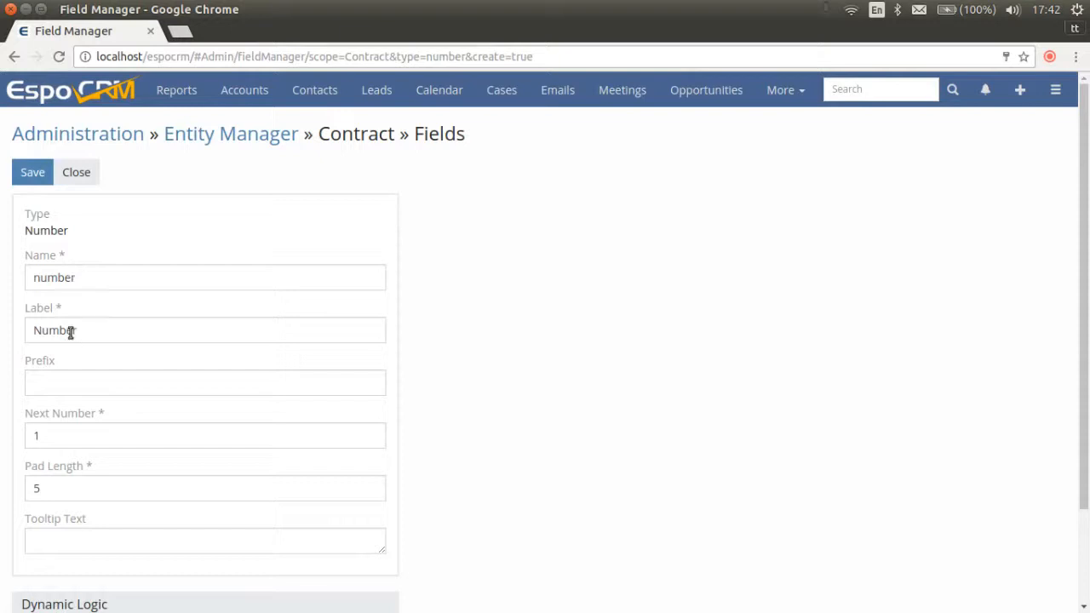
{"action": "left_click", "coordinate": [67, 384]}
{"action": "type", "text": "SCR_"}
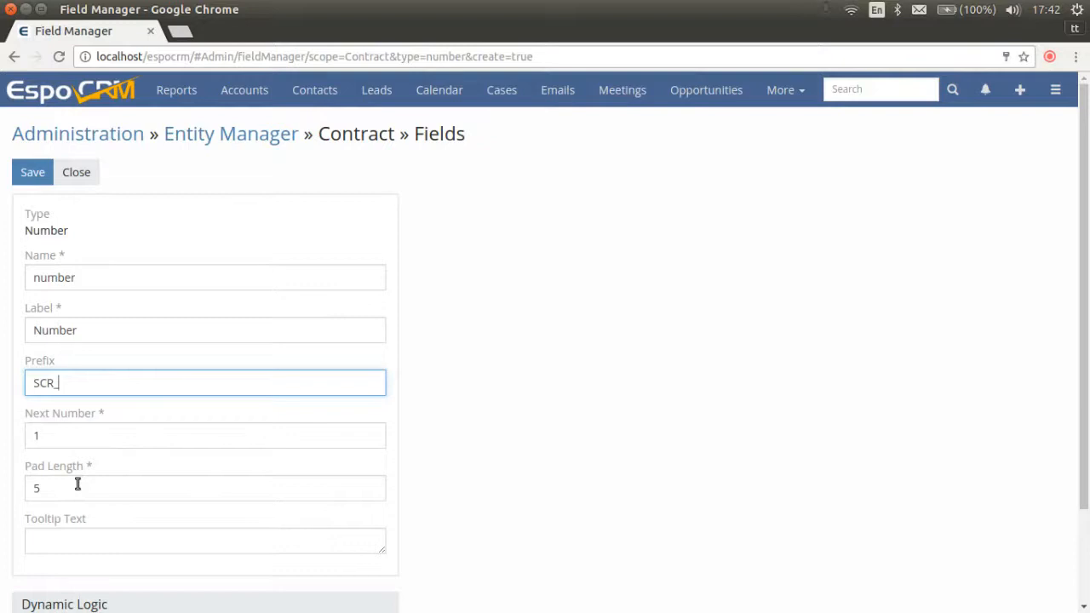
{"action": "scroll", "coordinate": [81, 483], "scroll_direction": "down", "scroll_amount": 2}
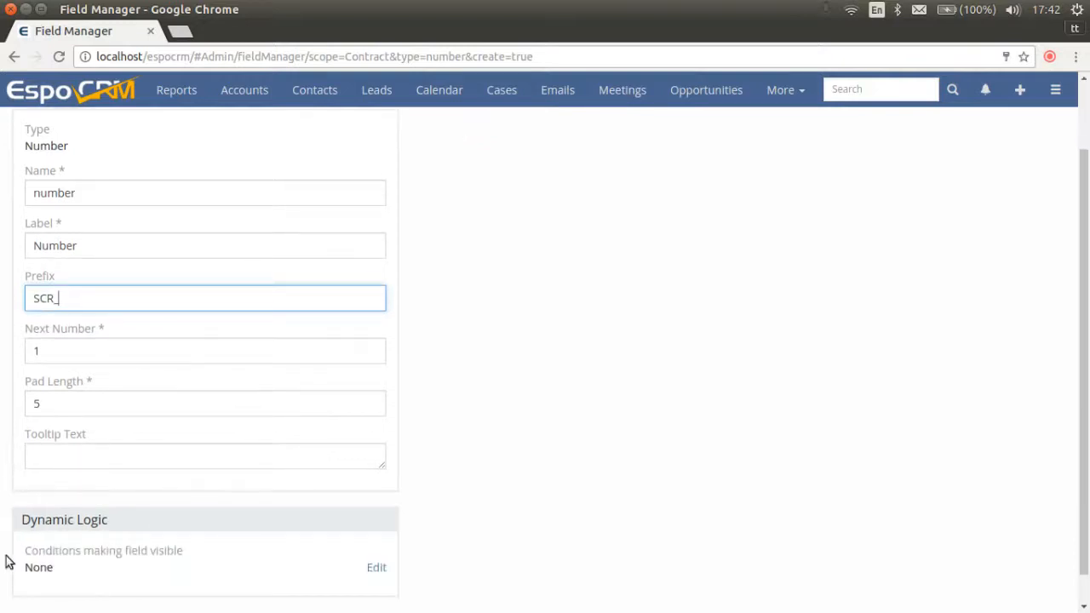
{"action": "scroll", "coordinate": [466, 230], "scroll_direction": "up", "scroll_amount": 2}
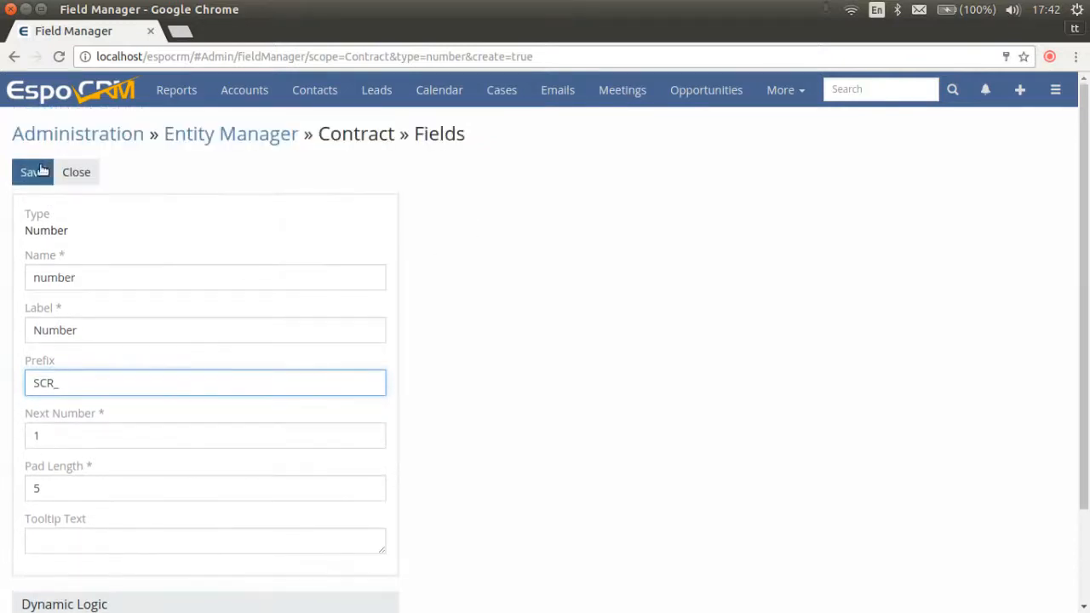
{"action": "left_click", "coordinate": [34, 173]}
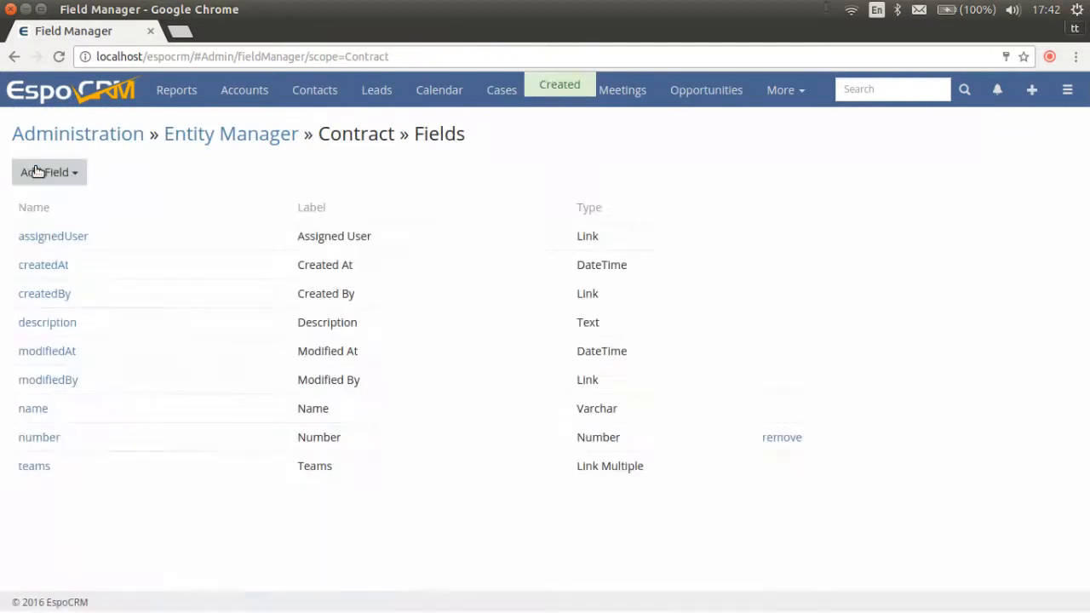
Start a new Enum field named status, labelled Status, for the Contract entity, and make it required and audited.
{"action": "left_click", "coordinate": [27, 176]}
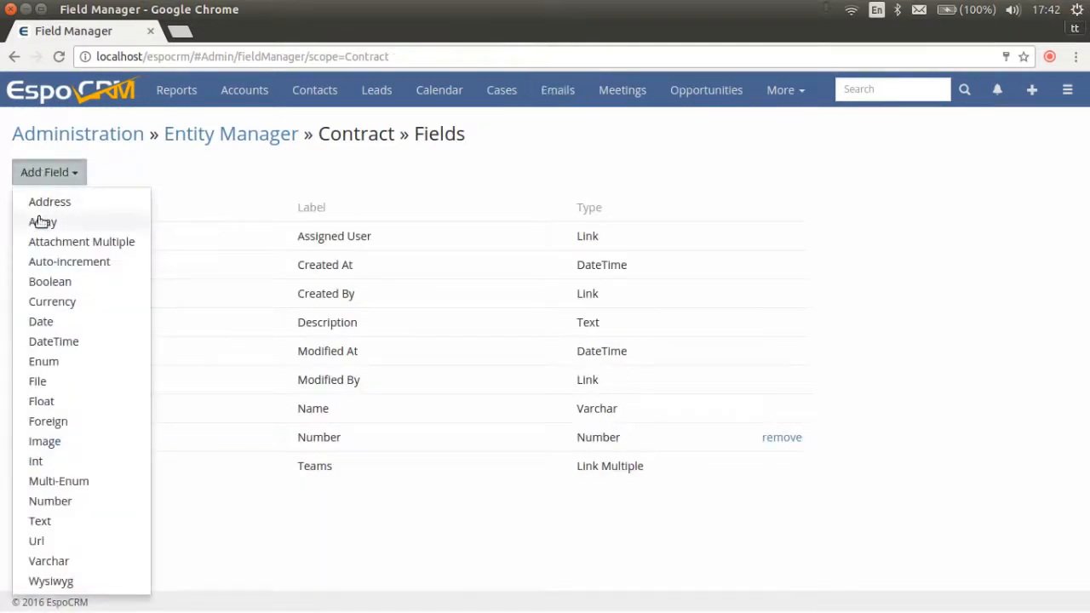
{"action": "left_click", "coordinate": [43, 362]}
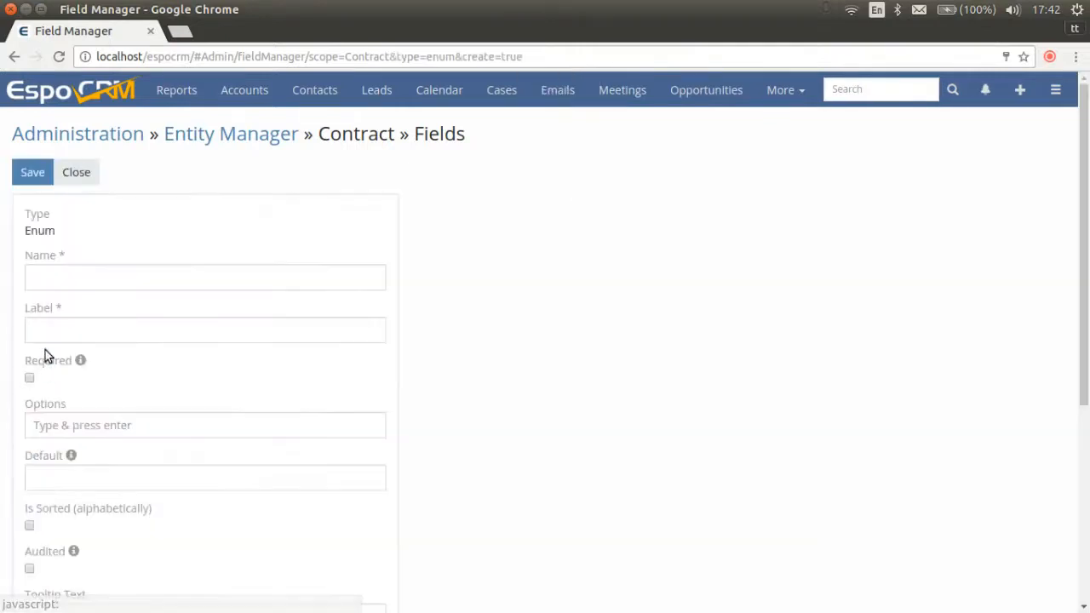
{"action": "left_click", "coordinate": [57, 272]}
{"action": "type", "text": "Status"}
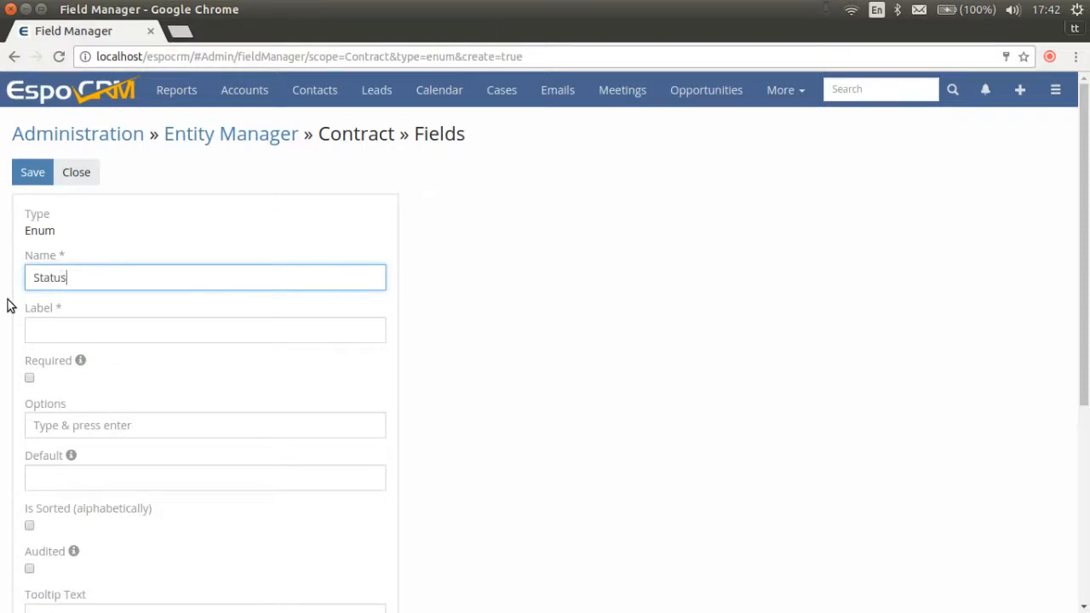
{"action": "left_click", "coordinate": [7, 305]}
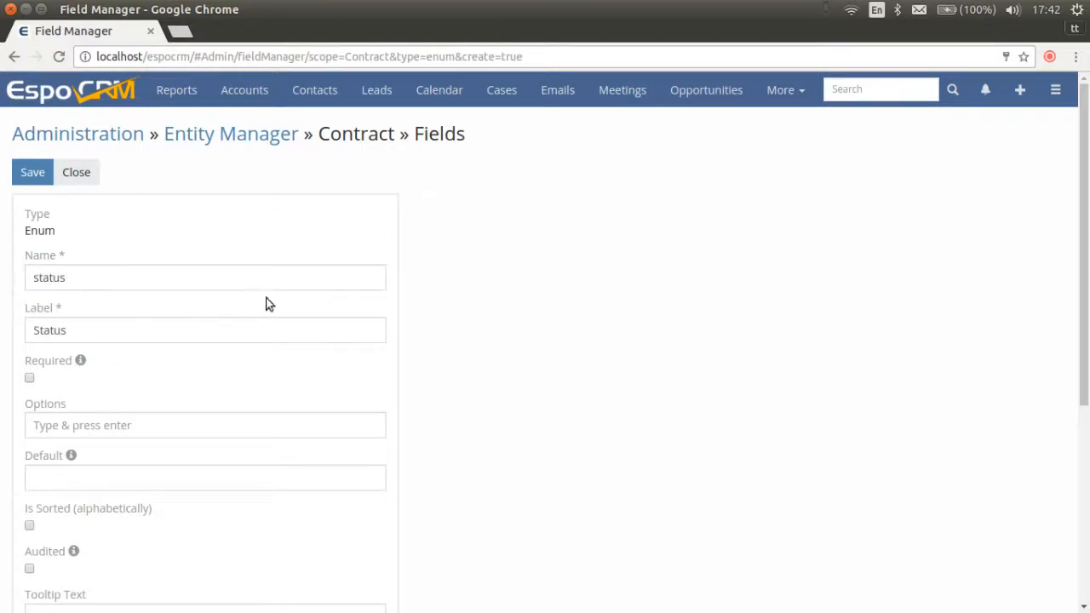
{"action": "left_click", "coordinate": [30, 379]}
{"action": "left_click", "coordinate": [30, 569]}
Add the options Planned, In Progress, Signed, Declined and Deferred to the status field.
{"action": "left_click", "coordinate": [72, 425]}
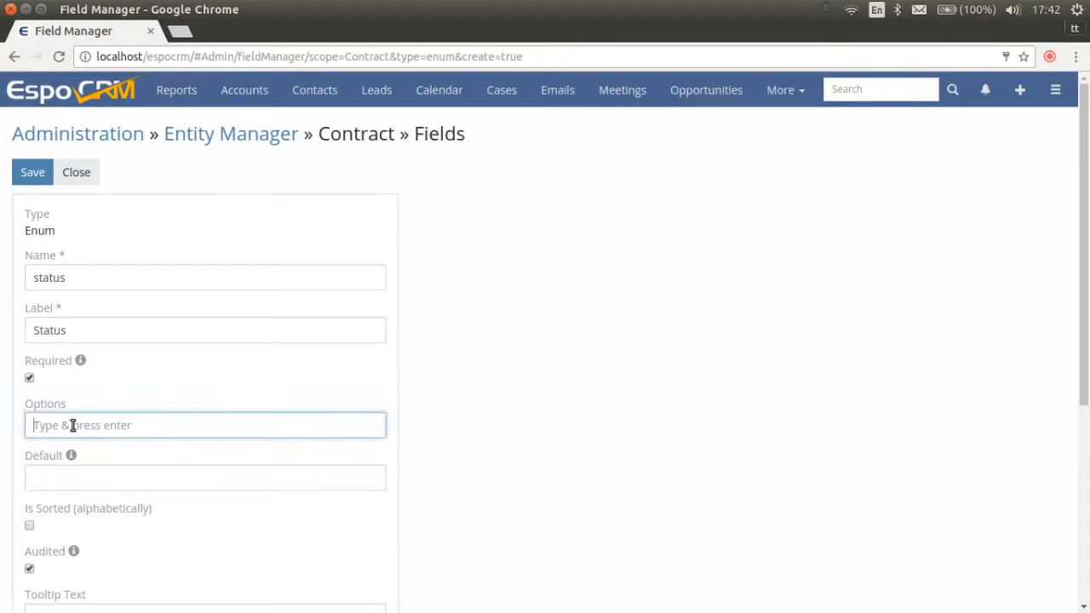
{"action": "type", "text": "Planned"}
{"action": "key", "text": "Return"}
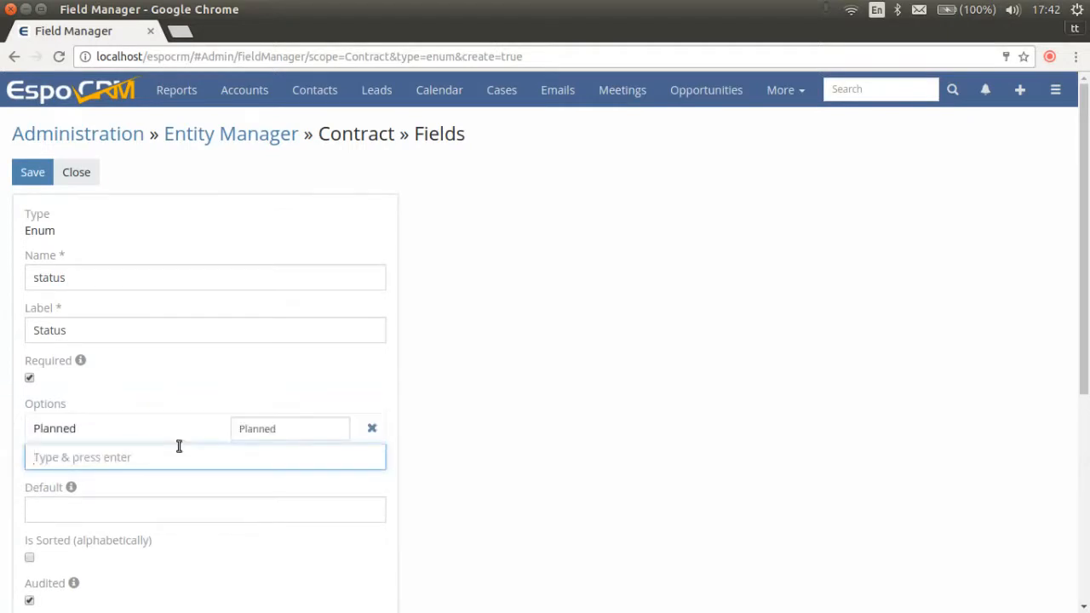
{"action": "type", "text": "In Progress"}
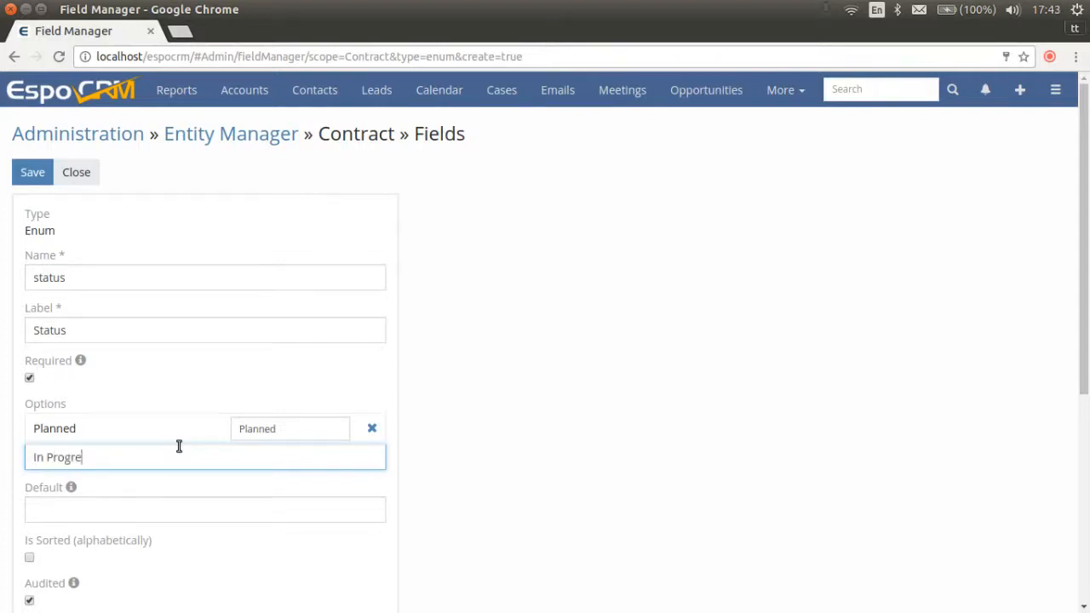
{"action": "key", "text": "Return"}
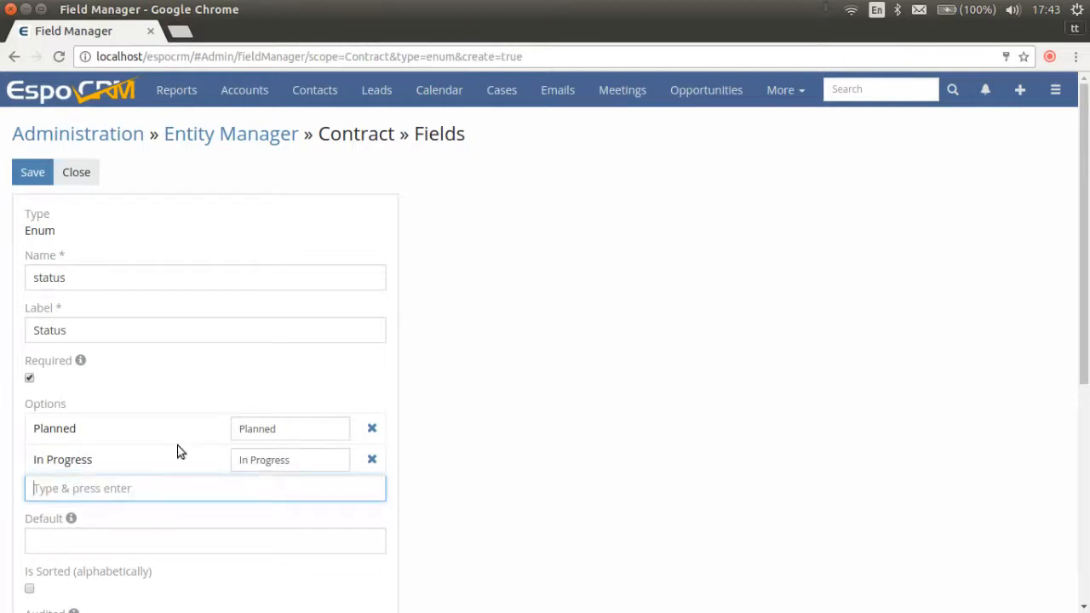
{"action": "type", "text": "Signed"}
{"action": "key", "text": "Return"}
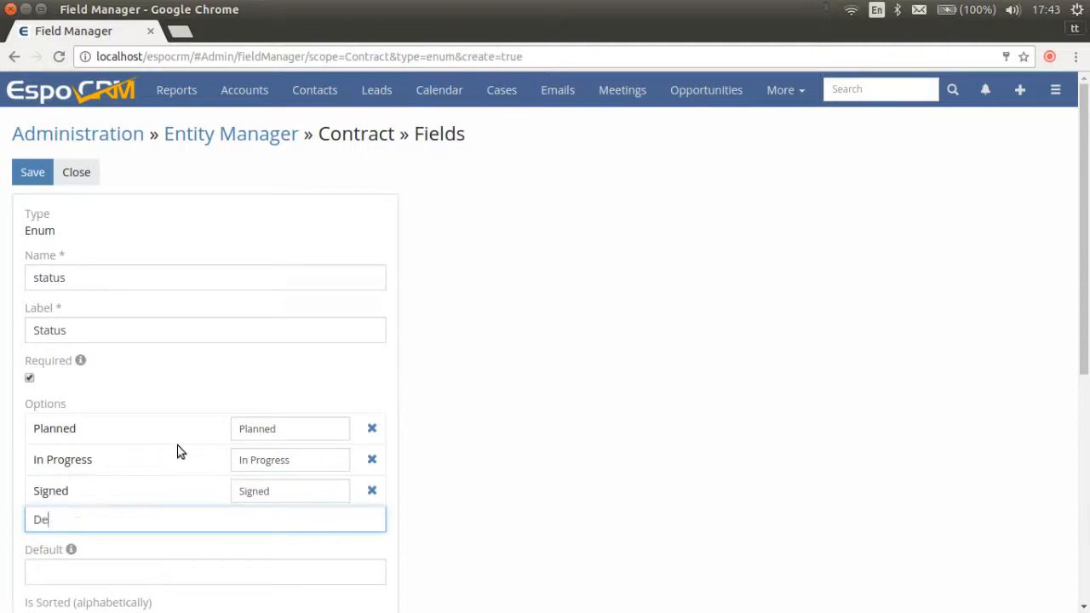
{"action": "type", "text": "ned"}
{"action": "key", "text": "Return"}
{"action": "type", "text": "Deferred"}
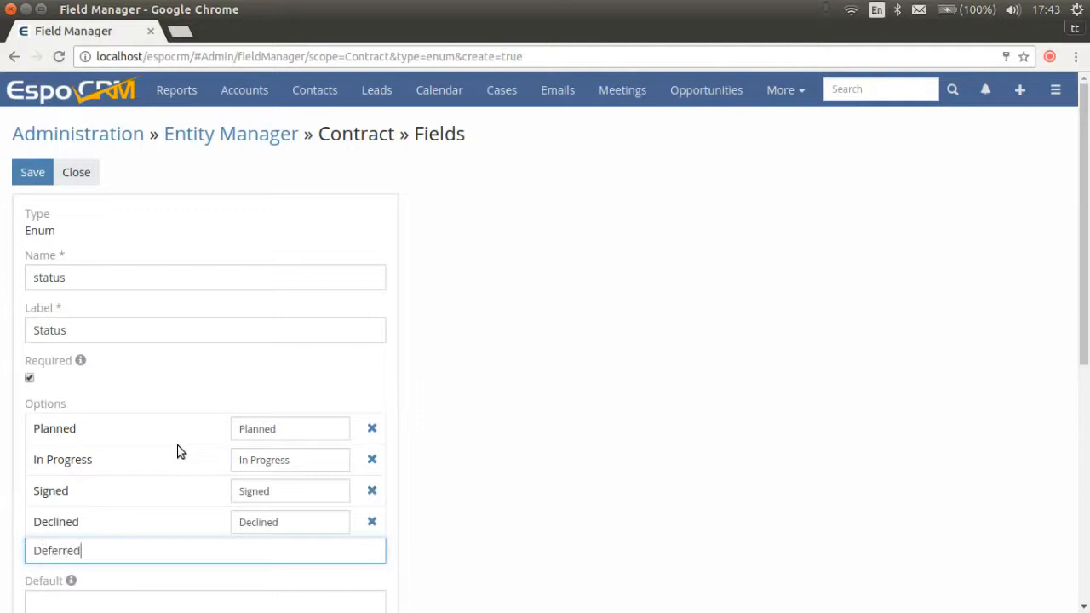
{"action": "key", "text": "Return"}
{"action": "scroll", "coordinate": [256, 473], "scroll_direction": "down", "scroll_amount": 3}
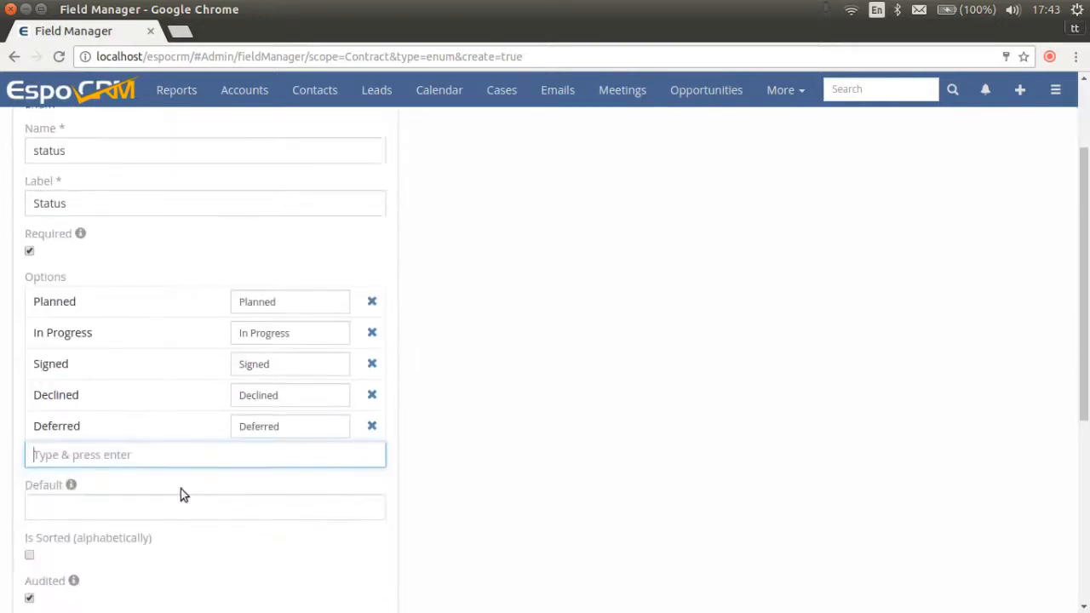
Set the status field's default value to Planned and save the field.
{"action": "left_click", "coordinate": [78, 503]}
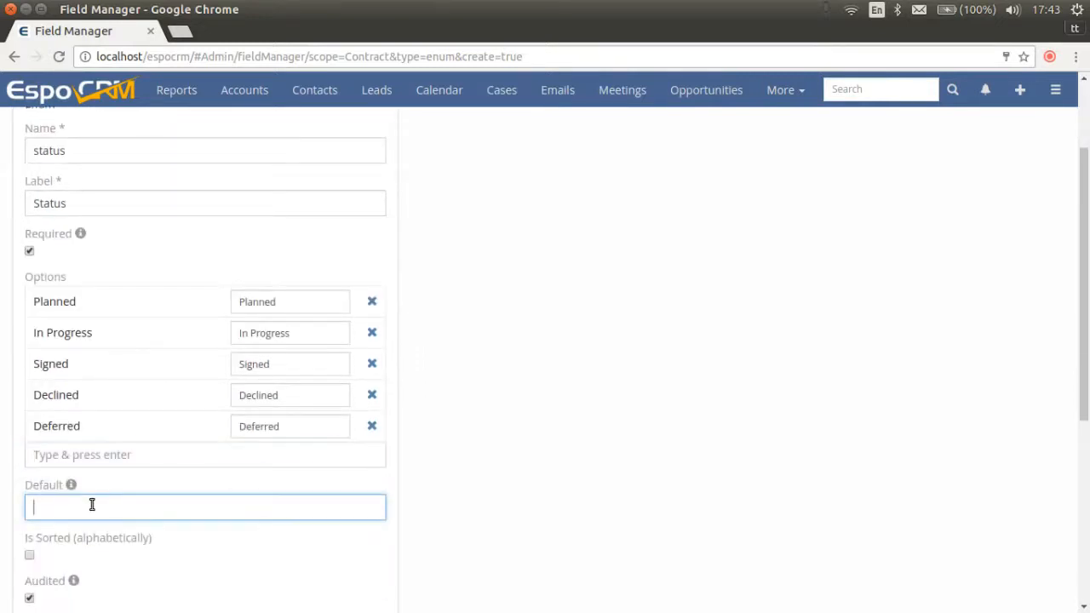
{"action": "type", "text": "Planned"}
{"action": "scroll", "coordinate": [92, 508], "scroll_direction": "down", "scroll_amount": 6}
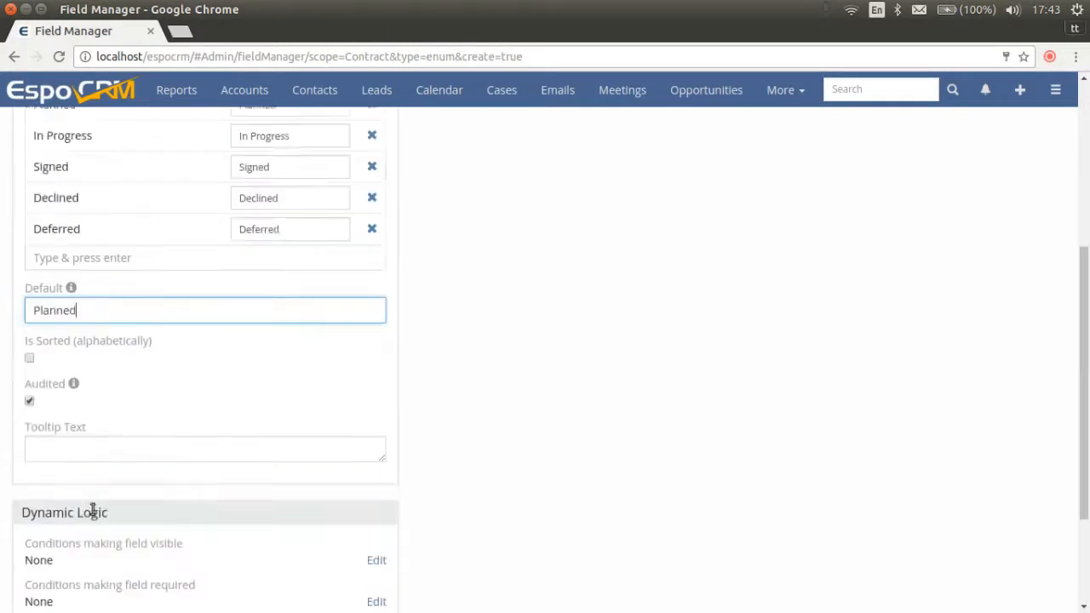
{"action": "scroll", "coordinate": [275, 434], "scroll_direction": "up", "scroll_amount": 5}
{"action": "scroll", "coordinate": [500, 304], "scroll_direction": "up", "scroll_amount": 2}
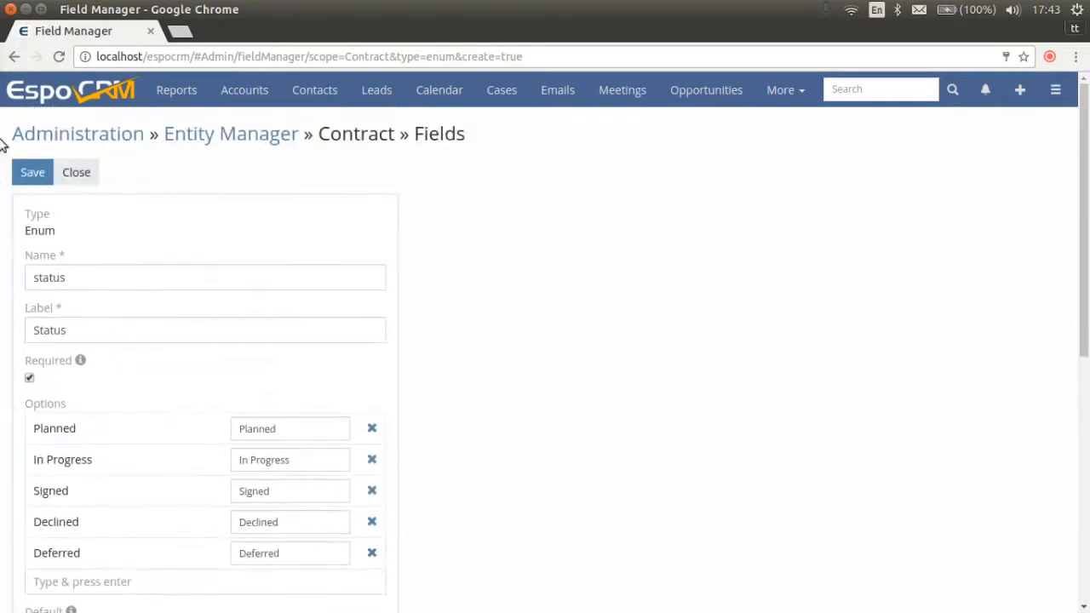
{"action": "left_click", "coordinate": [33, 172]}
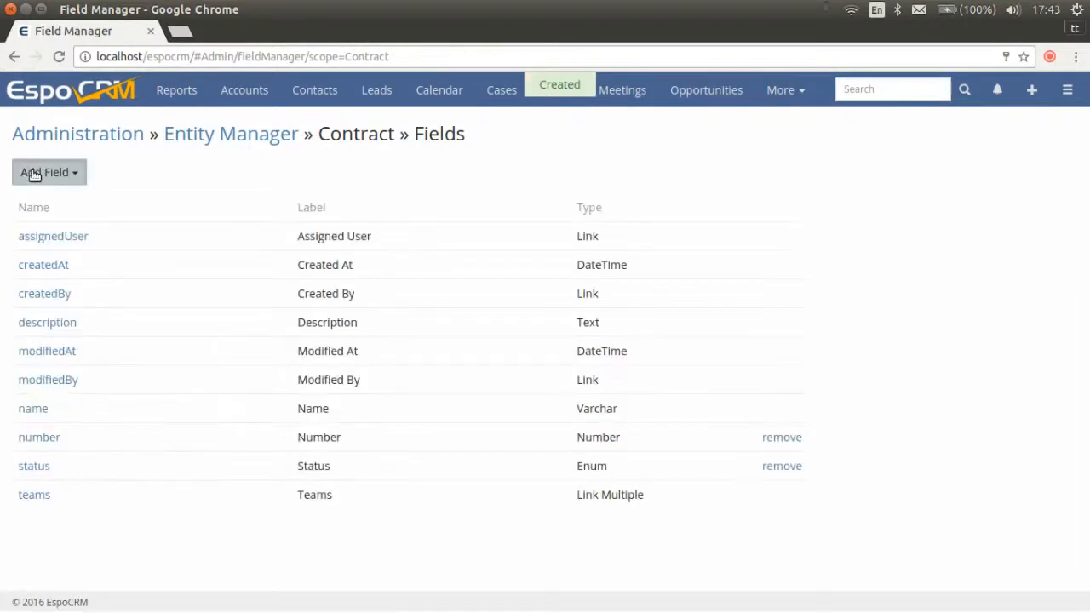
Start a new Enum field named type, labelled Type, for the Contract entity.
{"action": "left_click", "coordinate": [34, 174]}
{"action": "left_click", "coordinate": [51, 362]}
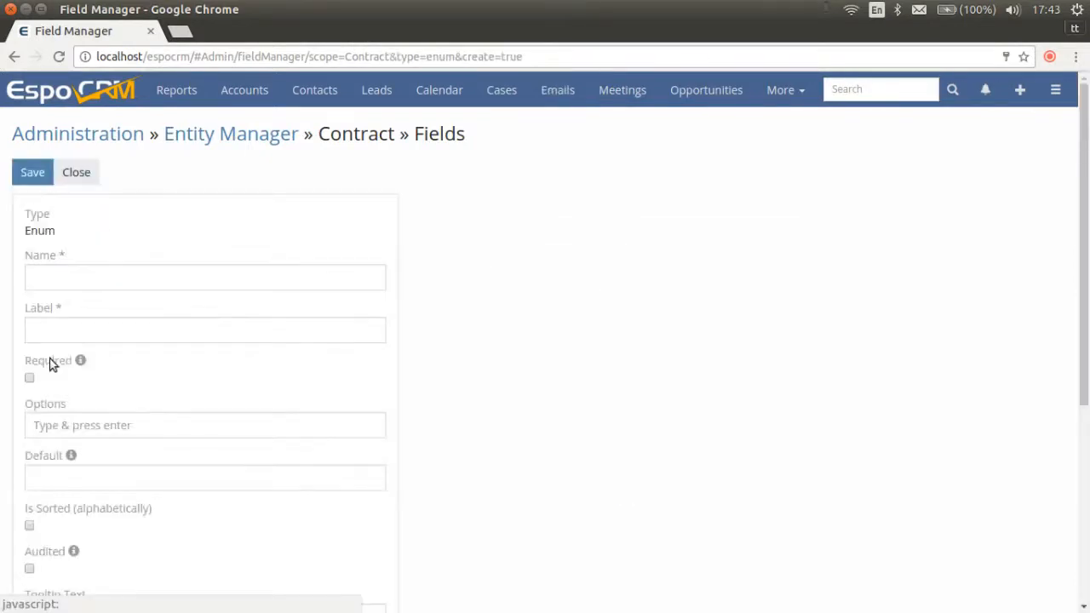
{"action": "left_click", "coordinate": [59, 278]}
{"action": "type", "text": "Type"}
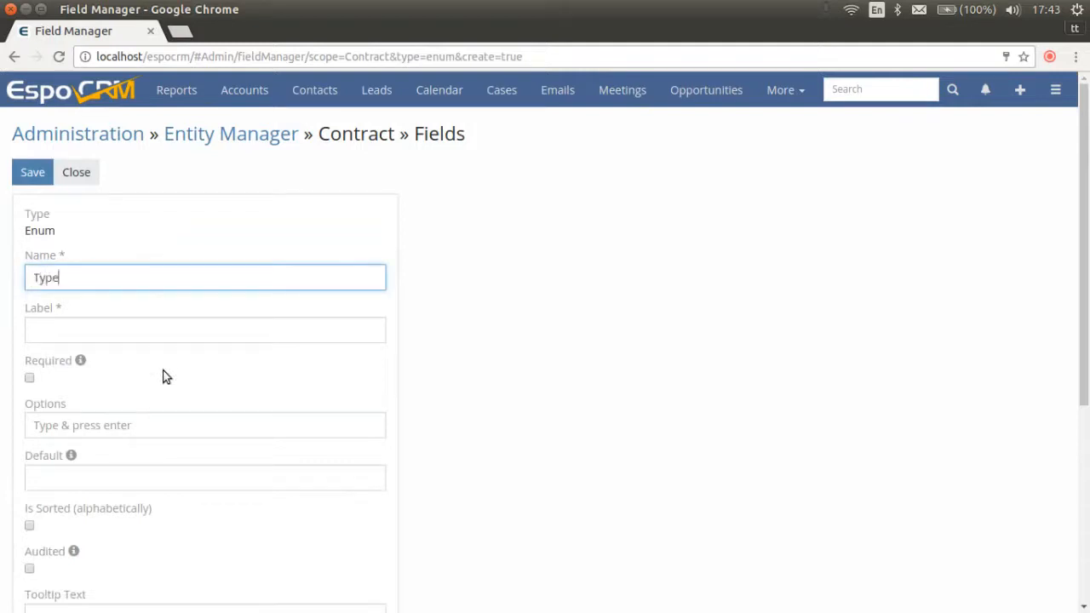
{"action": "left_click", "coordinate": [166, 377]}
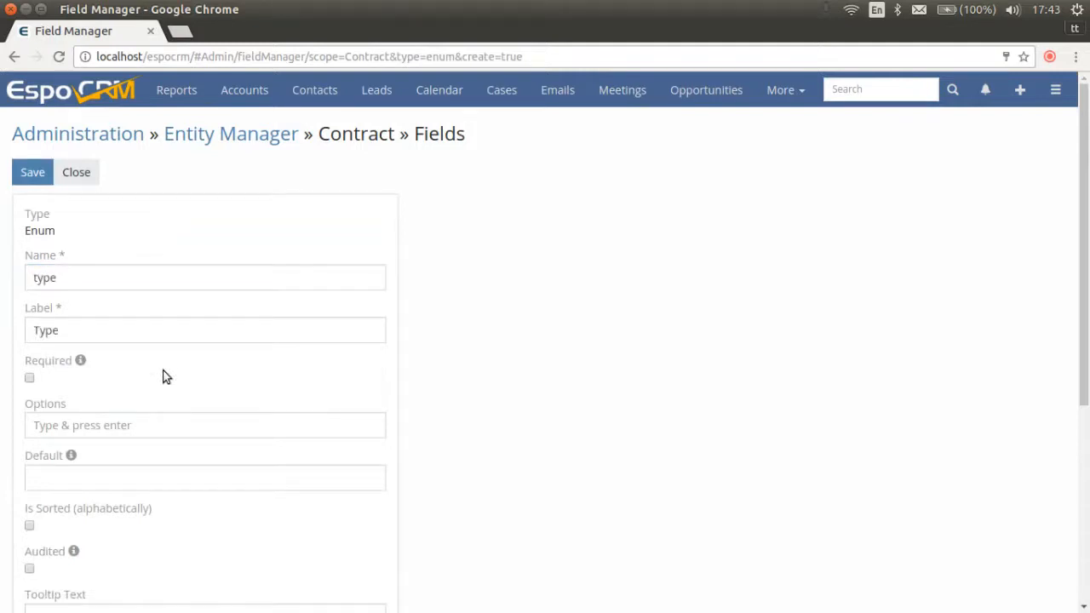
Add the options Type 1, Type 2, Type 3 and Type 0 to the type field, and move Type 0 to the top of the list.
{"action": "left_click", "coordinate": [124, 431]}
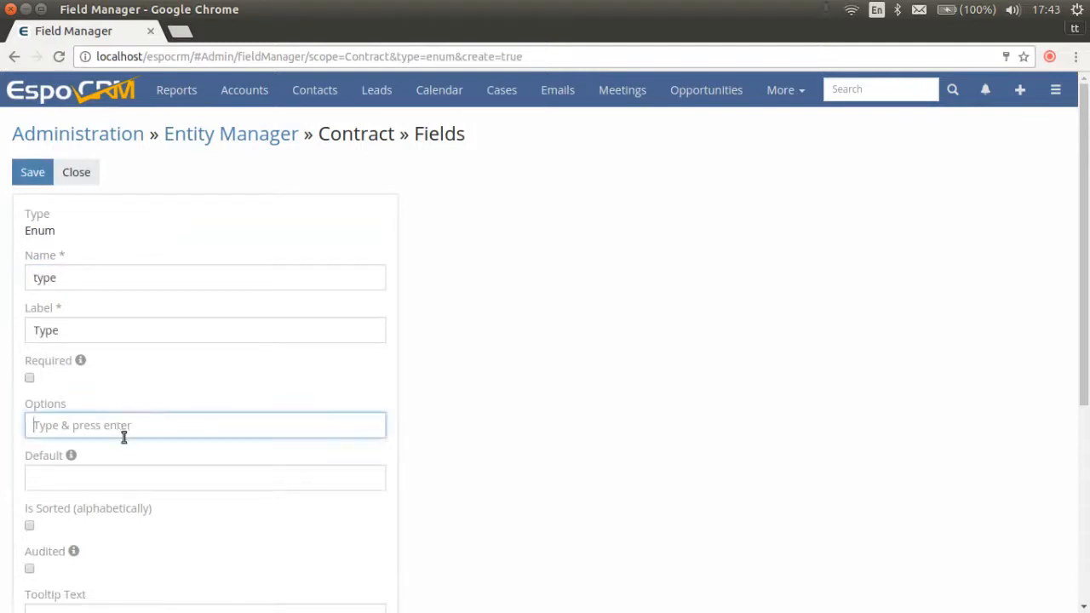
{"action": "type", "text": "Type 1"}
{"action": "key", "text": "Return"}
{"action": "type", "text": "Type 2"}
{"action": "key", "text": "Return"}
{"action": "type", "text": "Type 3"}
{"action": "key", "text": "Return"}
{"action": "type", "text": "Ty"}
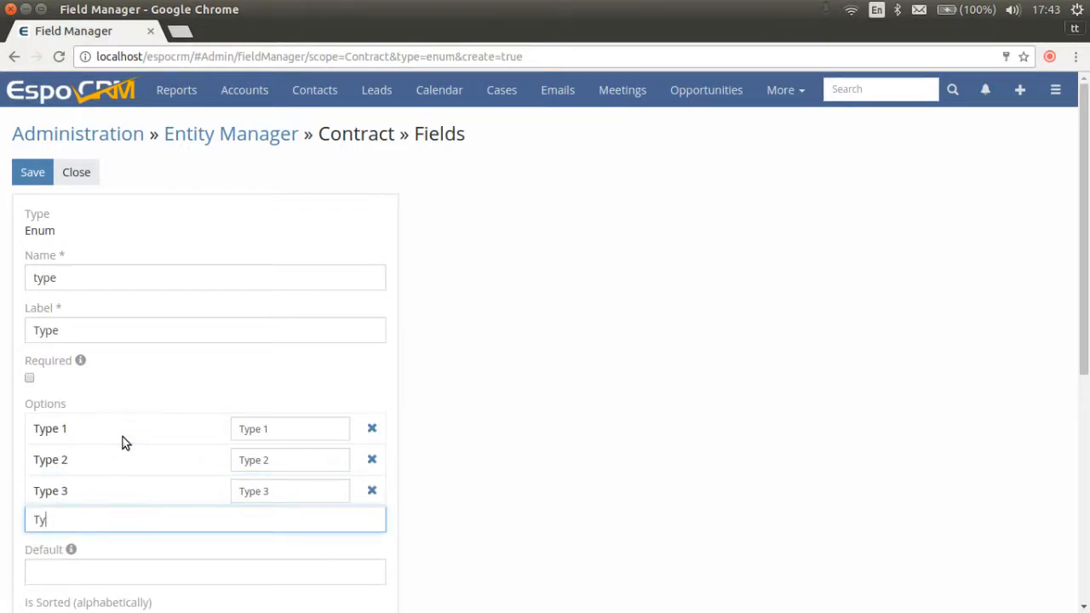
{"action": "type", "text": "pe 0"}
{"action": "key", "text": "Return"}
{"action": "left_click_drag", "start_coordinate": [193, 523], "coordinate": [190, 434]}
Set the type field's default value to Type 1 and save the field.
{"action": "scroll", "coordinate": [182, 463], "scroll_direction": "down", "scroll_amount": 3}
{"action": "left_click", "coordinate": [243, 443]}
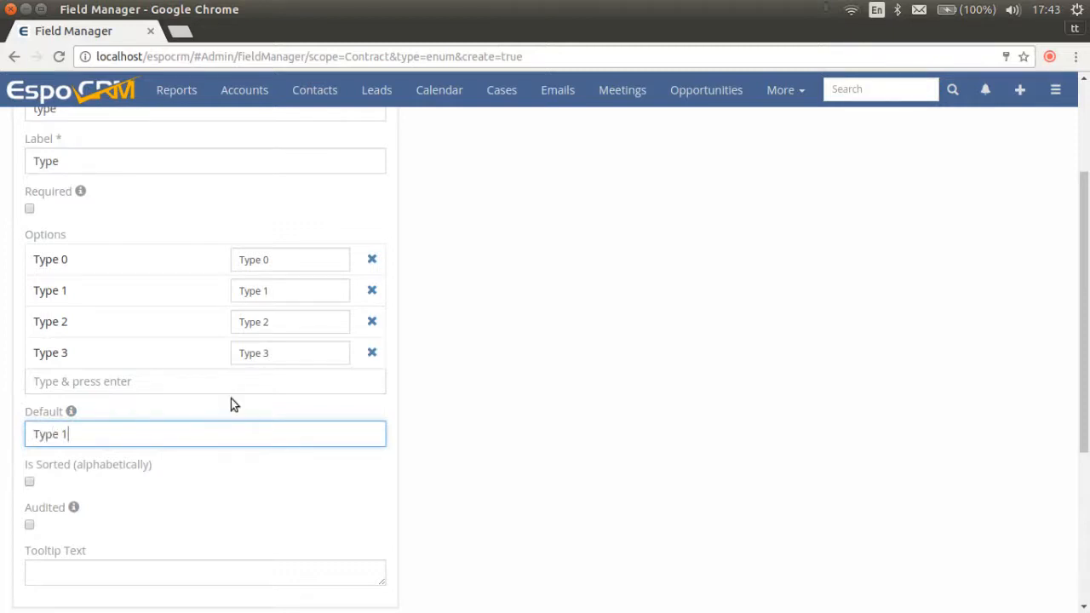
{"action": "scroll", "coordinate": [116, 473], "scroll_direction": "up", "scroll_amount": 3}
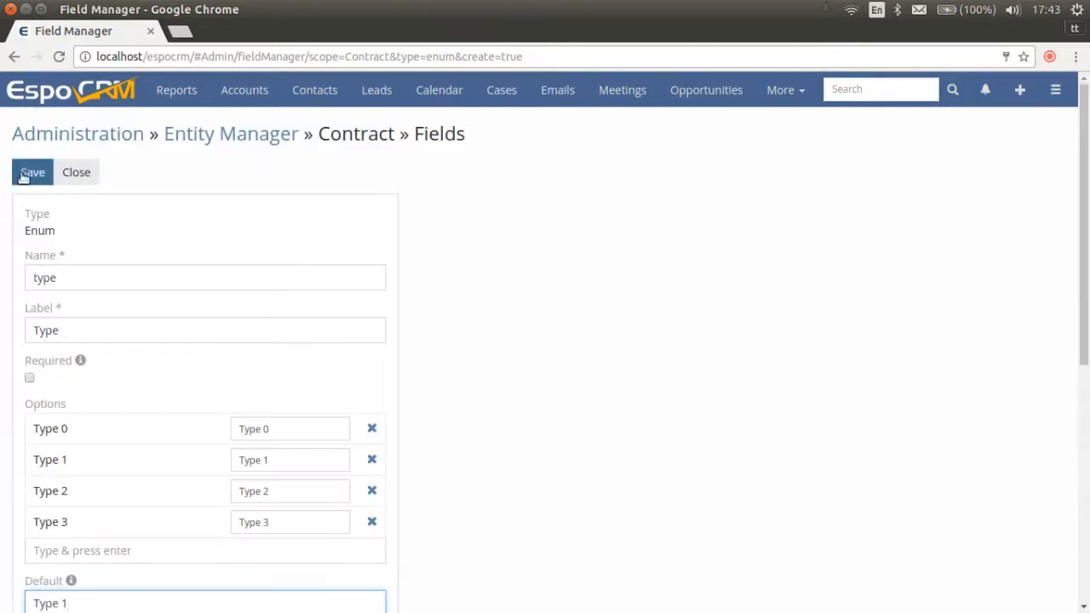
{"action": "left_click", "coordinate": [24, 174]}
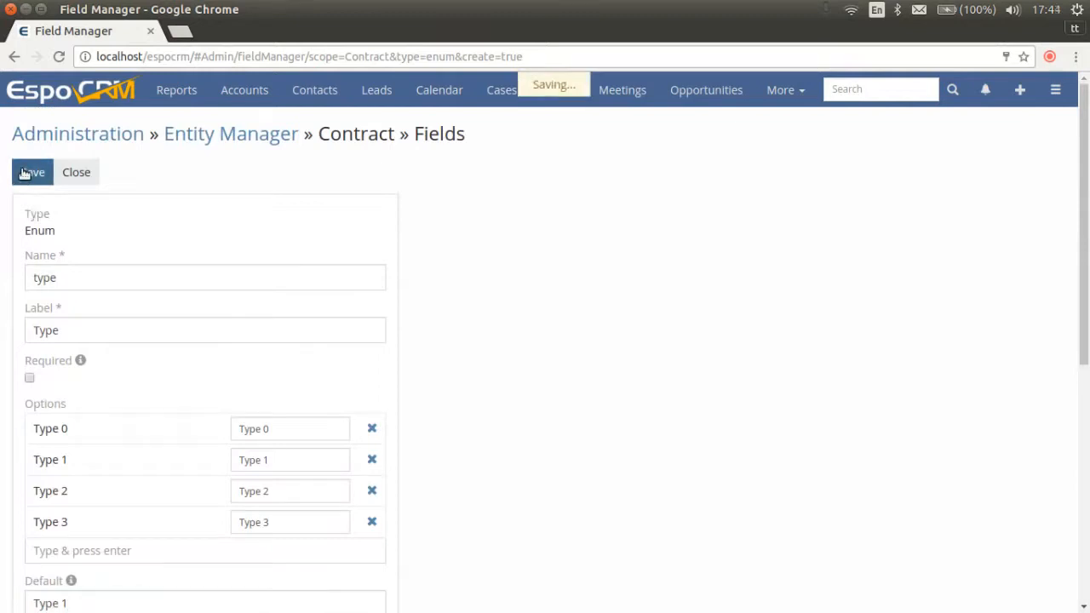
Start a new Currency field named amount, labelled Amount, for the Contract entity.
{"action": "left_click", "coordinate": [63, 174]}
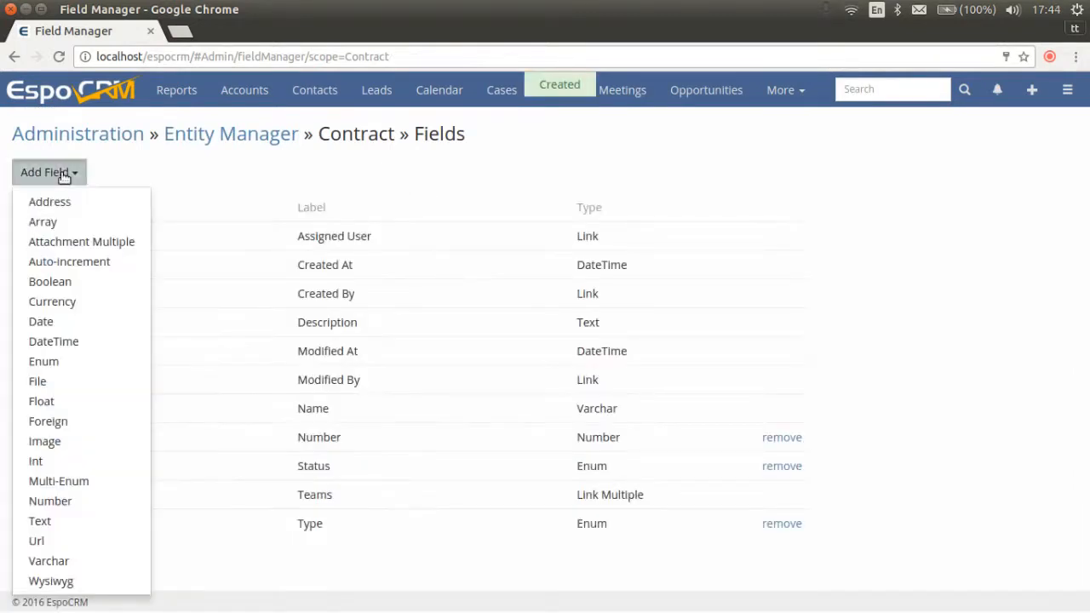
{"action": "left_click", "coordinate": [58, 301]}
{"action": "left_click", "coordinate": [71, 270]}
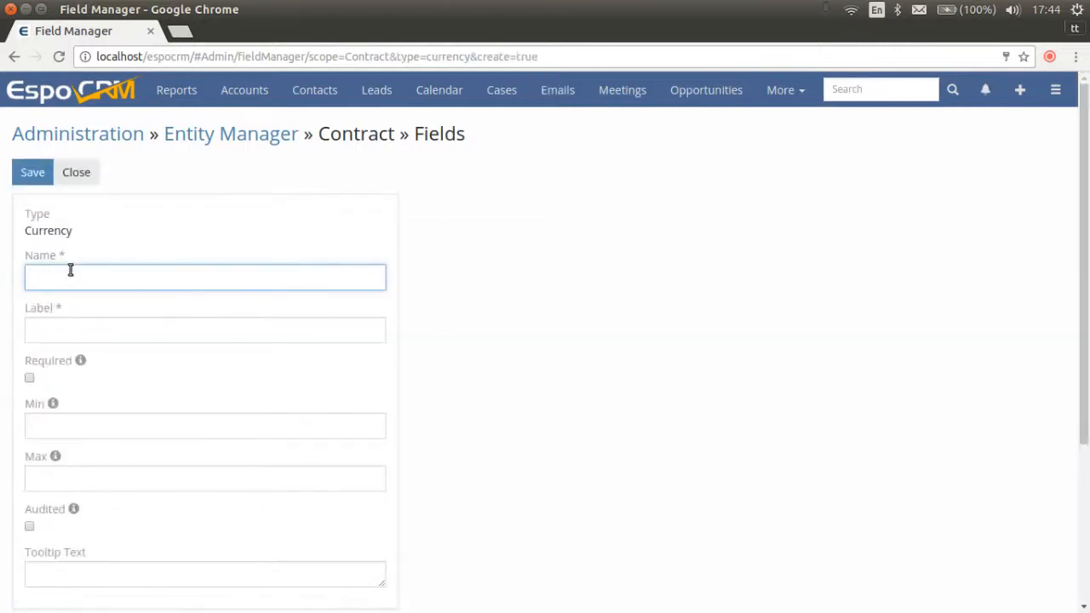
{"action": "type", "text": "Amoun"}
{"action": "key", "text": "Tab"}
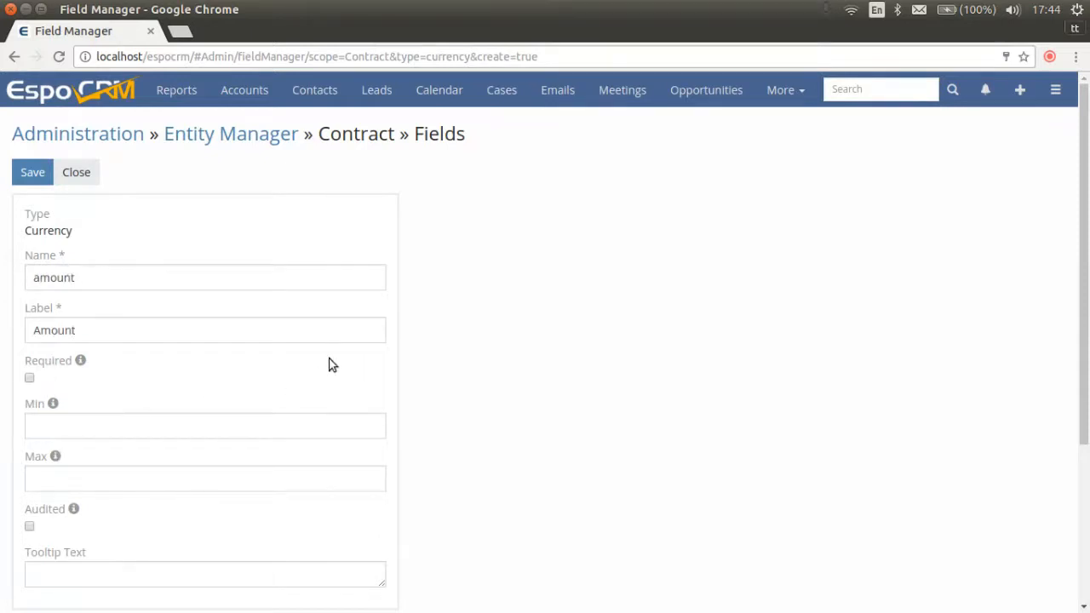
Add a Dynamic Logic condition making the amount field required when Status equals Signed, and save the field.
{"action": "scroll", "coordinate": [332, 365], "scroll_direction": "down", "scroll_amount": 5}
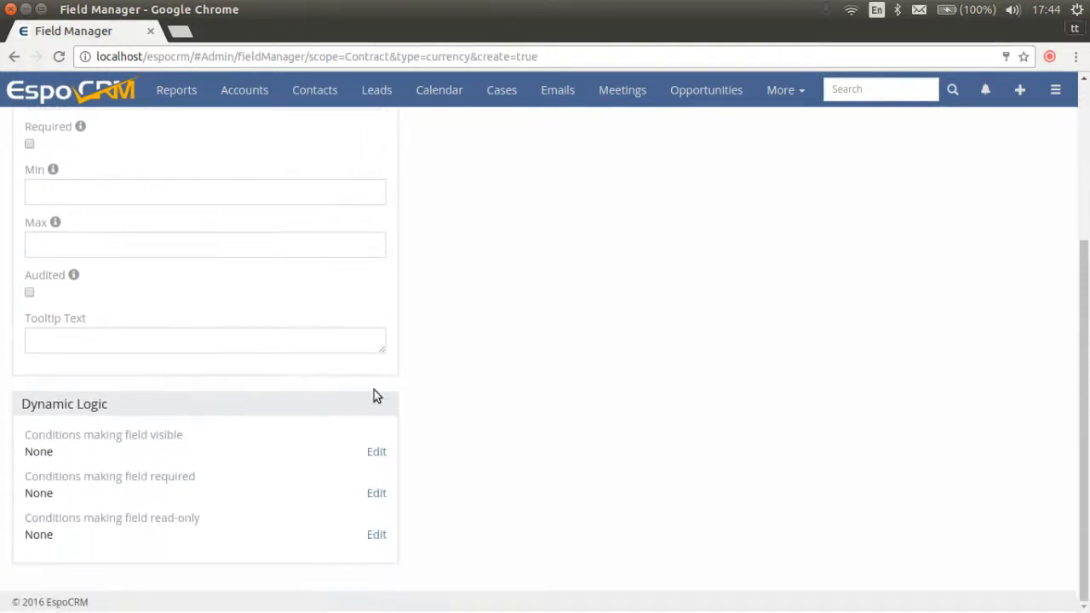
{"action": "left_click", "coordinate": [377, 495]}
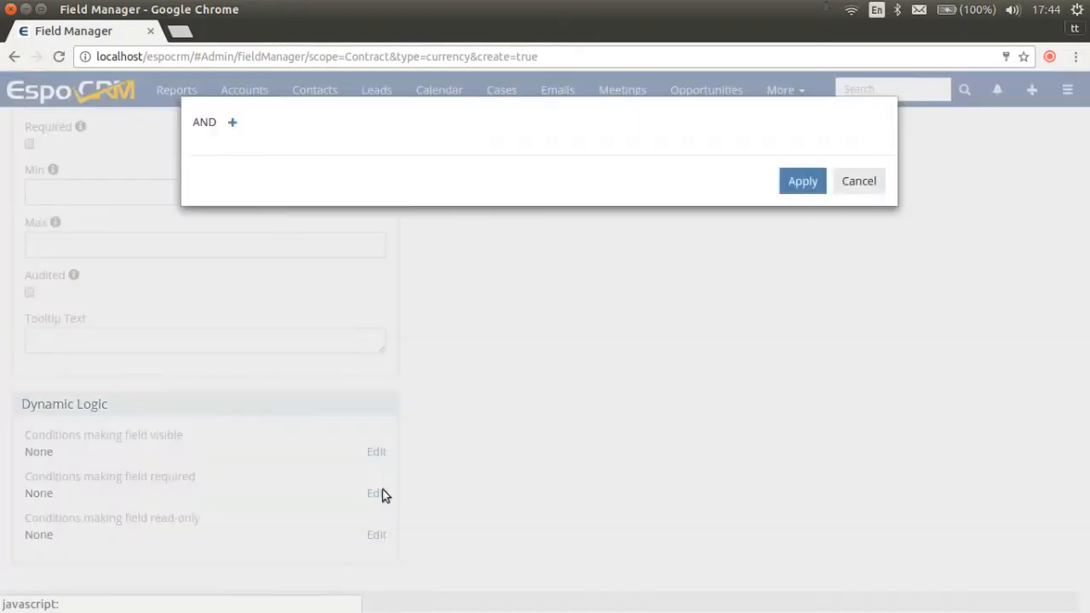
{"action": "left_click", "coordinate": [232, 122]}
{"action": "left_click", "coordinate": [254, 159]}
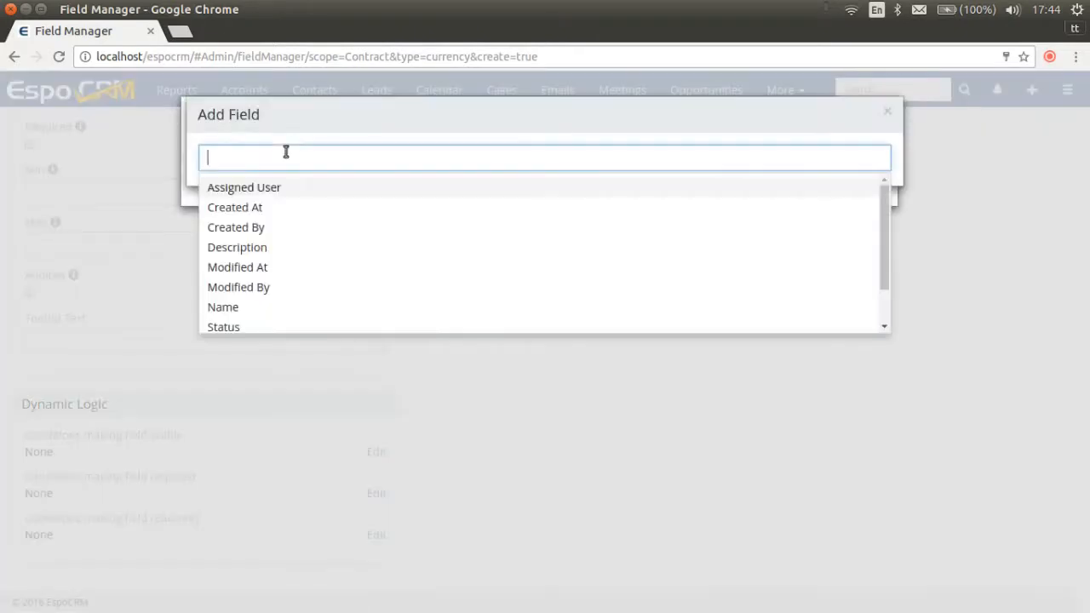
{"action": "left_click", "coordinate": [234, 328]}
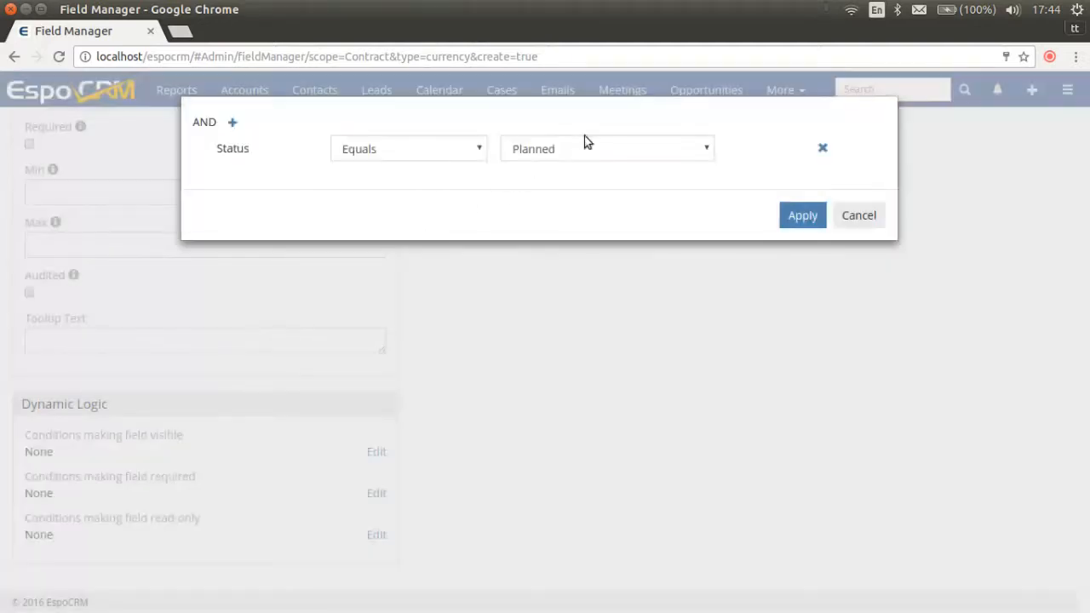
{"action": "left_click", "coordinate": [579, 149]}
{"action": "left_click", "coordinate": [568, 202]}
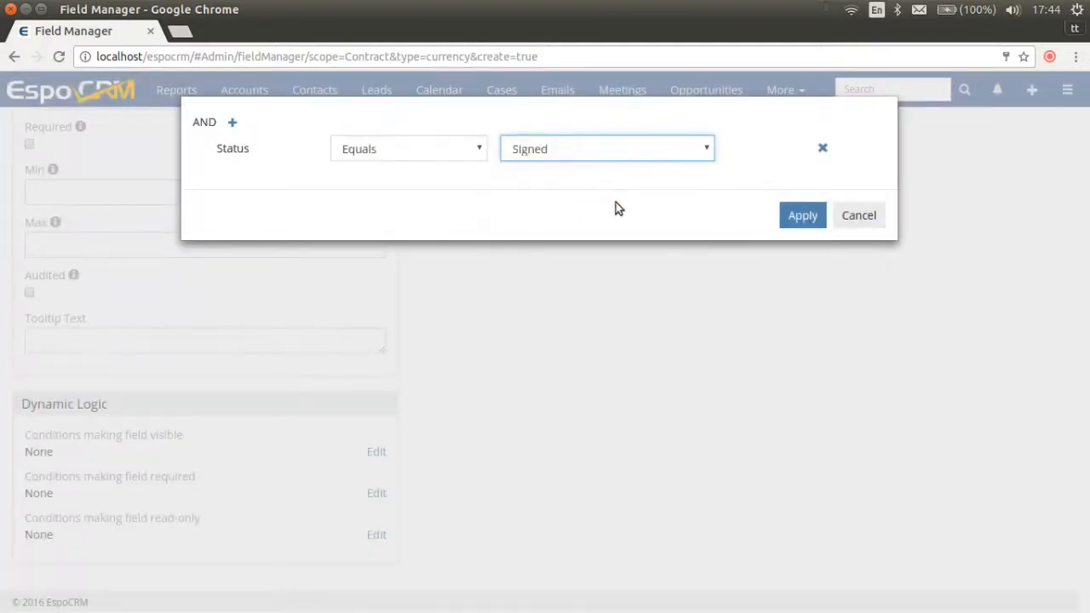
{"action": "left_click", "coordinate": [808, 221]}
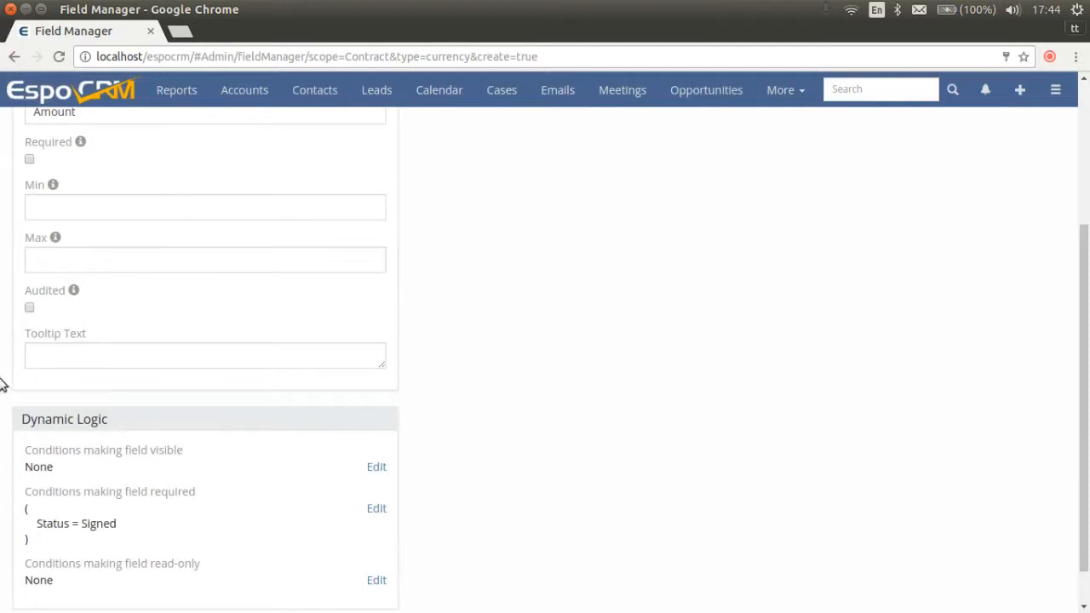
{"action": "scroll", "coordinate": [129, 517], "scroll_direction": "up", "scroll_amount": 3}
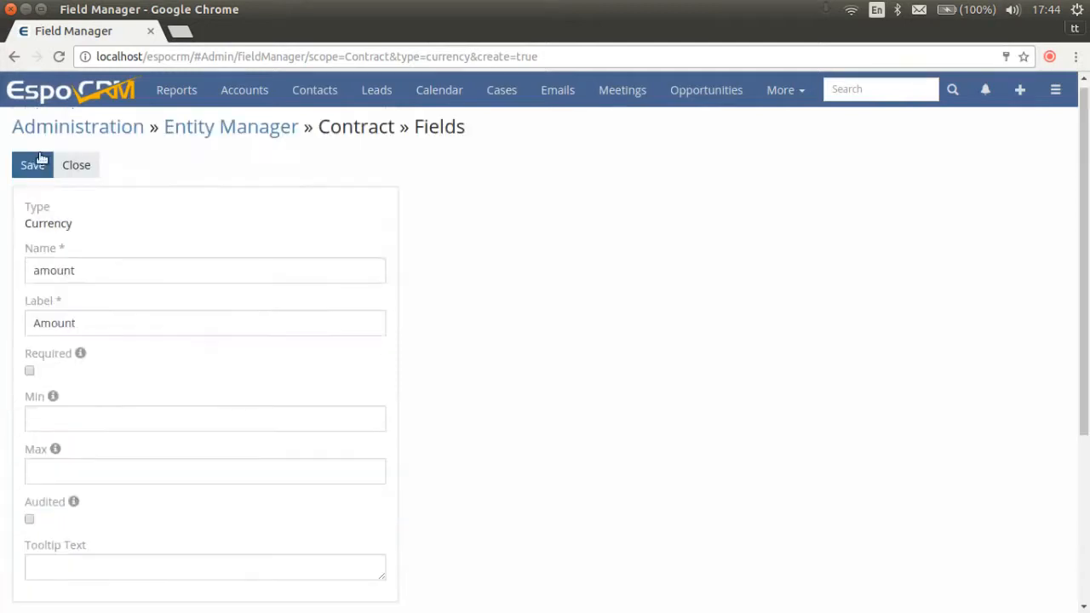
{"action": "left_click", "coordinate": [34, 166]}
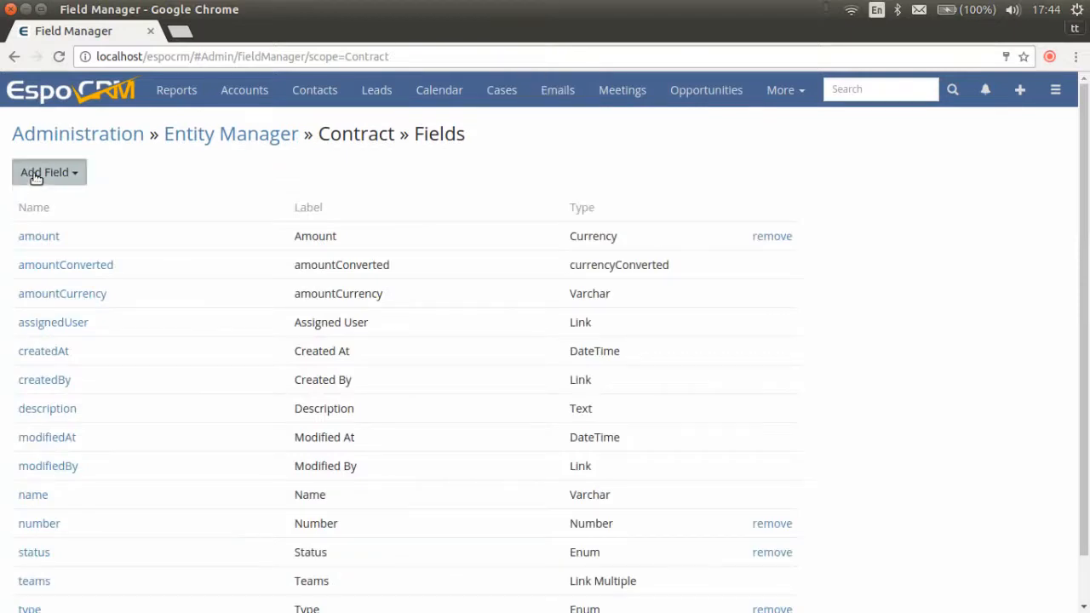
Start a new DateTime field named signedAt, labelled Signed At, for the Contract entity.
{"action": "left_click", "coordinate": [36, 175]}
{"action": "left_click", "coordinate": [68, 344]}
{"action": "left_click", "coordinate": [70, 280]}
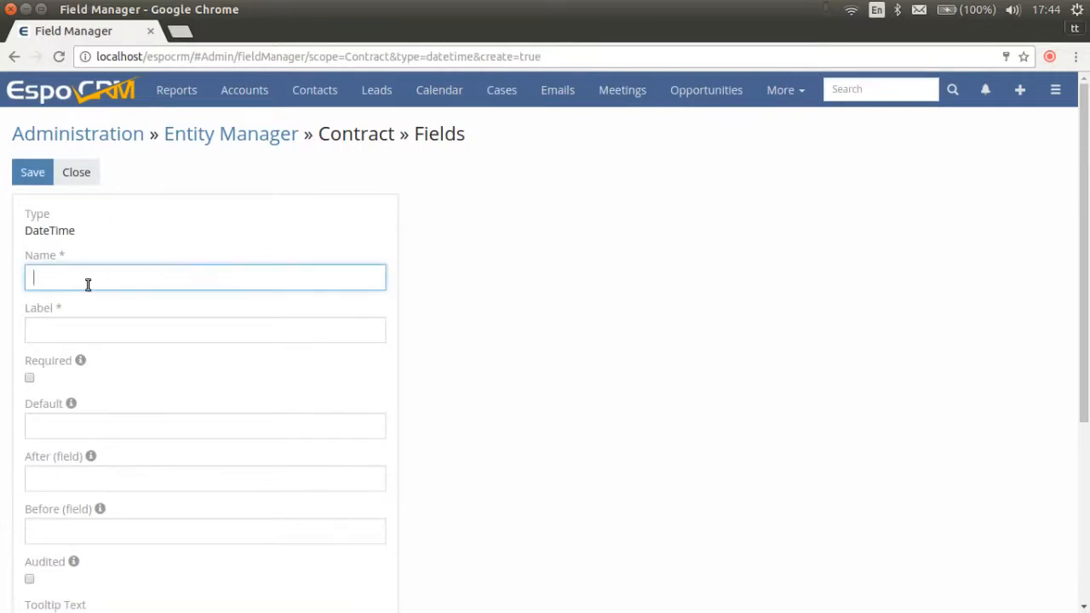
{"action": "type", "text": "signedAt"}
{"action": "left_click", "coordinate": [32, 334]}
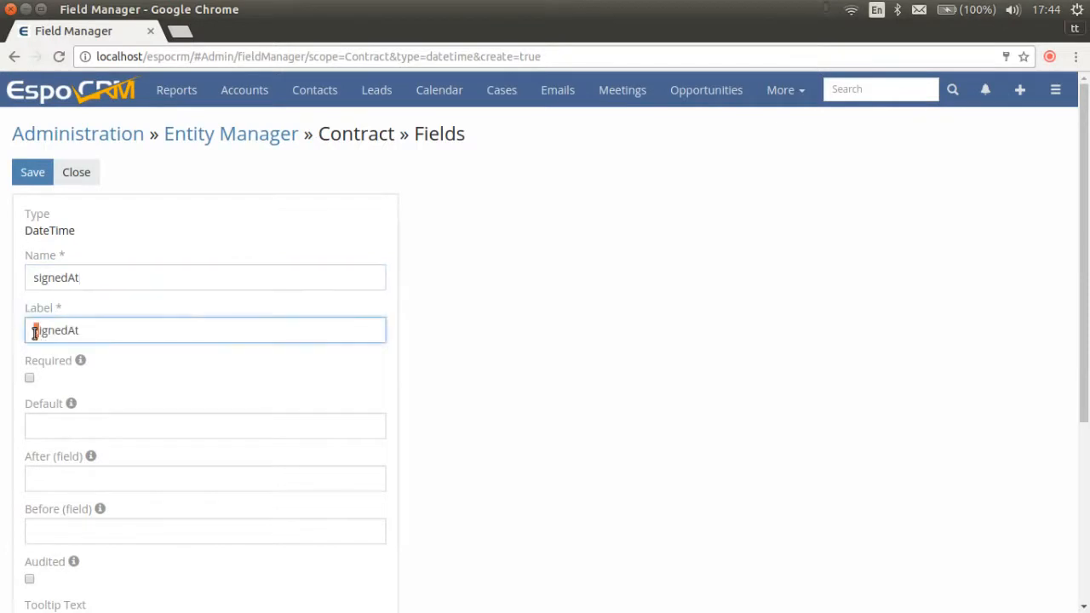
{"action": "type", "text": "S"}
Set the signedAt field's default to "javascript: return this.dateTime.getNow();".
{"action": "left_click", "coordinate": [54, 428]}
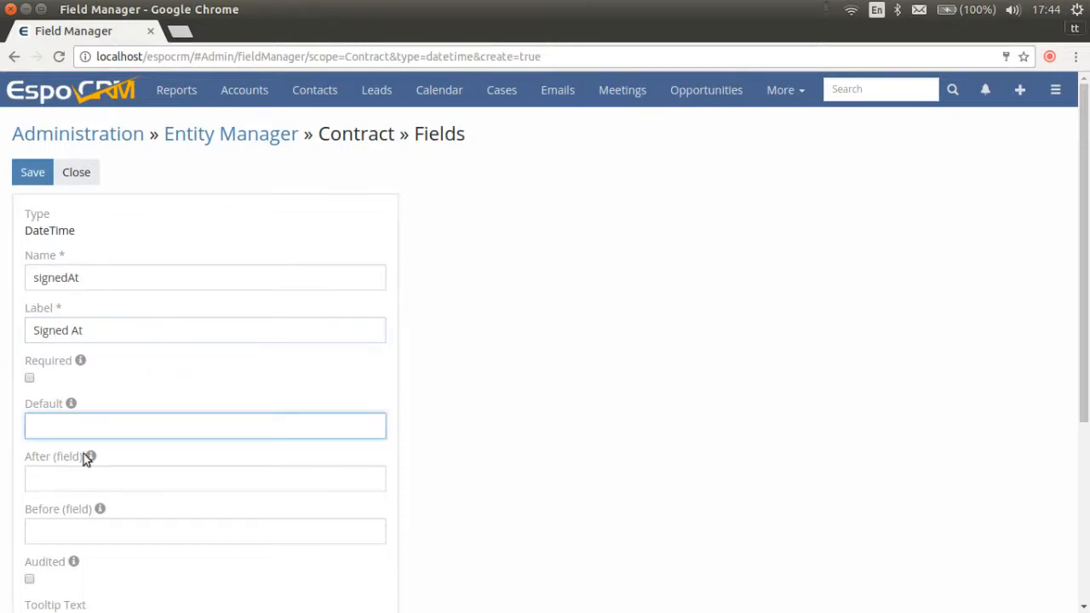
{"action": "type", "text": "javascript: return this.dateTime.getNow();"}
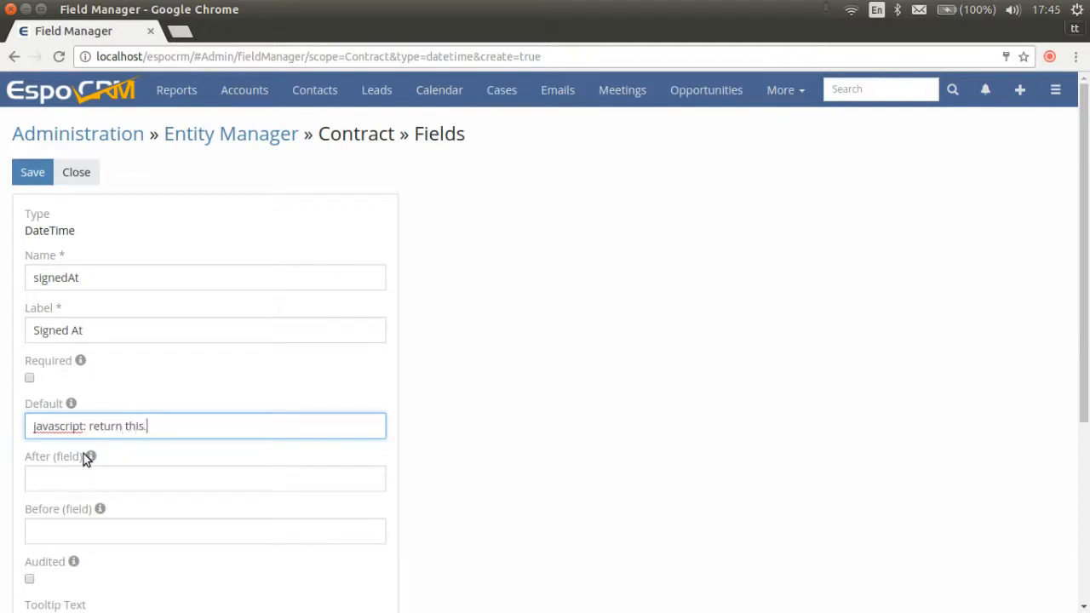
{"action": "type", "text": "is.dateTime."}
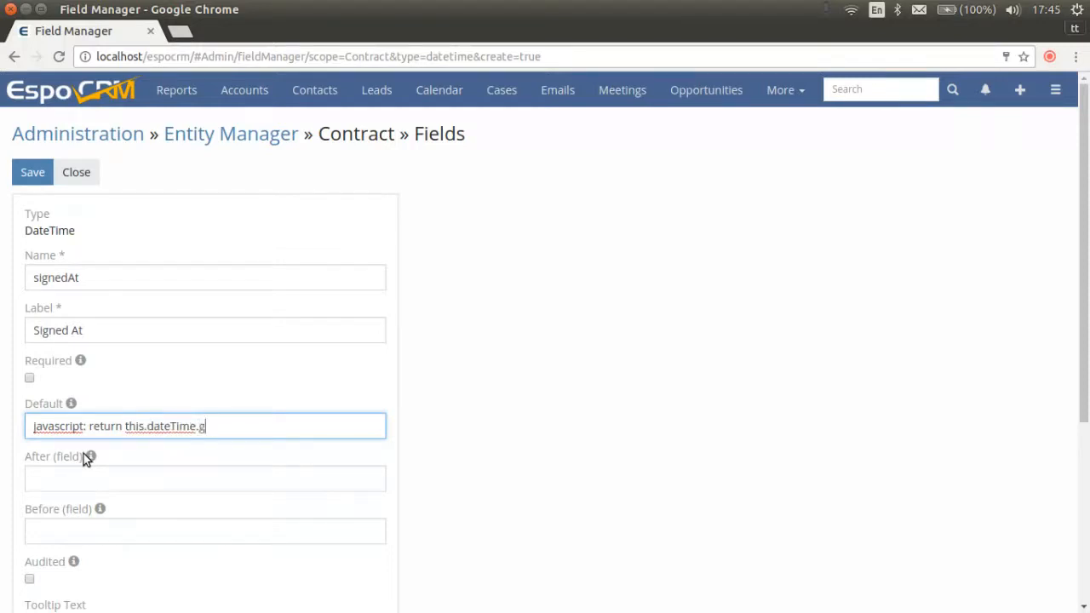
{"action": "type", "text": "getNow();"}
Add a Dynamic Logic condition making the signedAt field visible when Status equals Signed, and save the field.
{"action": "scroll", "coordinate": [79, 529], "scroll_direction": "down", "scroll_amount": 5}
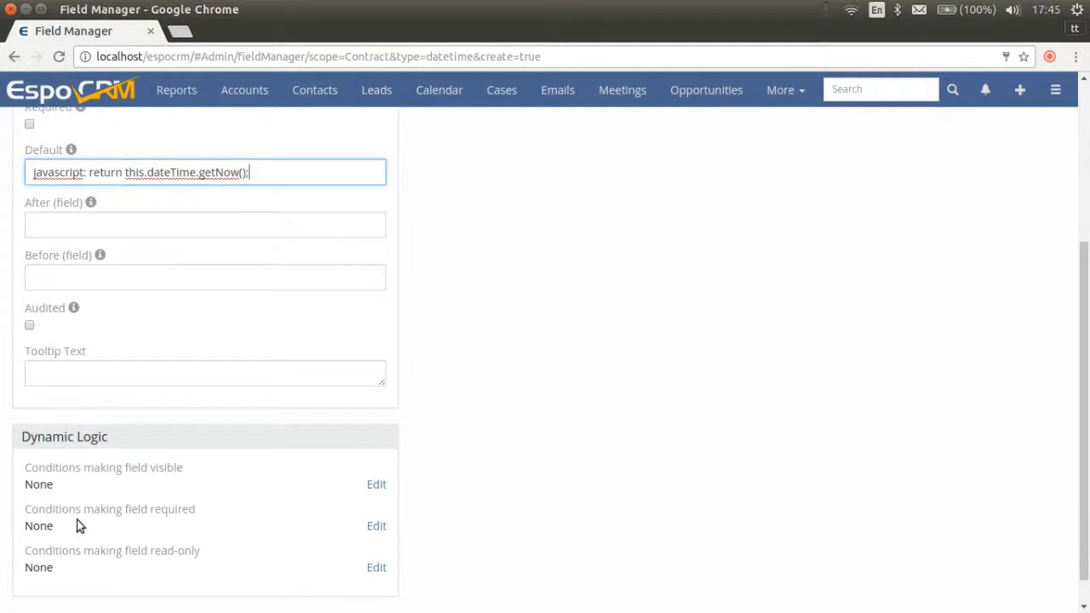
{"action": "scroll", "coordinate": [77, 520], "scroll_direction": "down", "scroll_amount": 1}
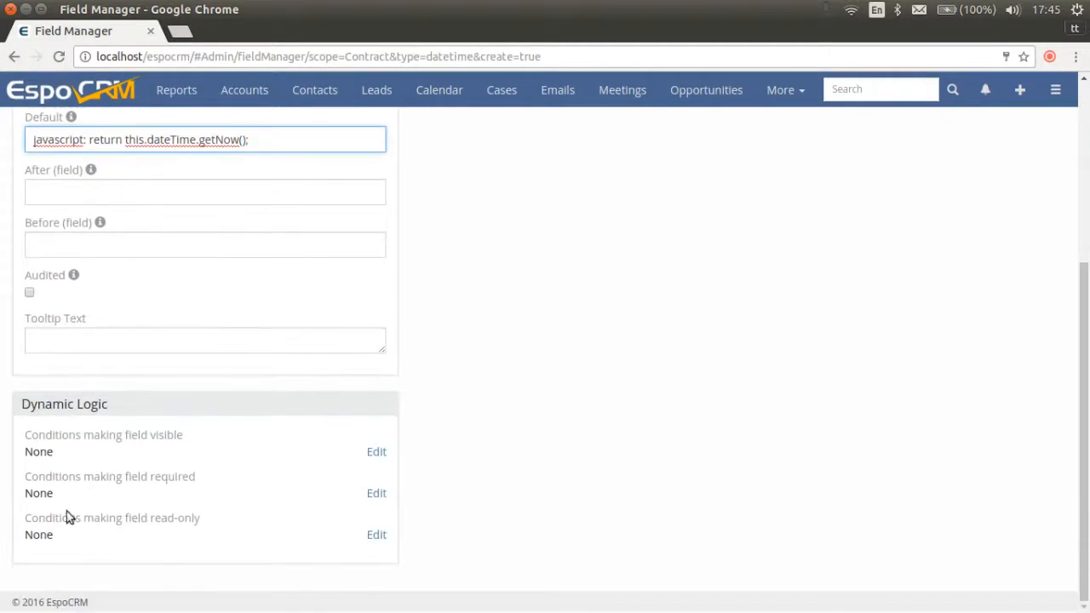
{"action": "left_click", "coordinate": [379, 452]}
{"action": "left_click", "coordinate": [233, 123]}
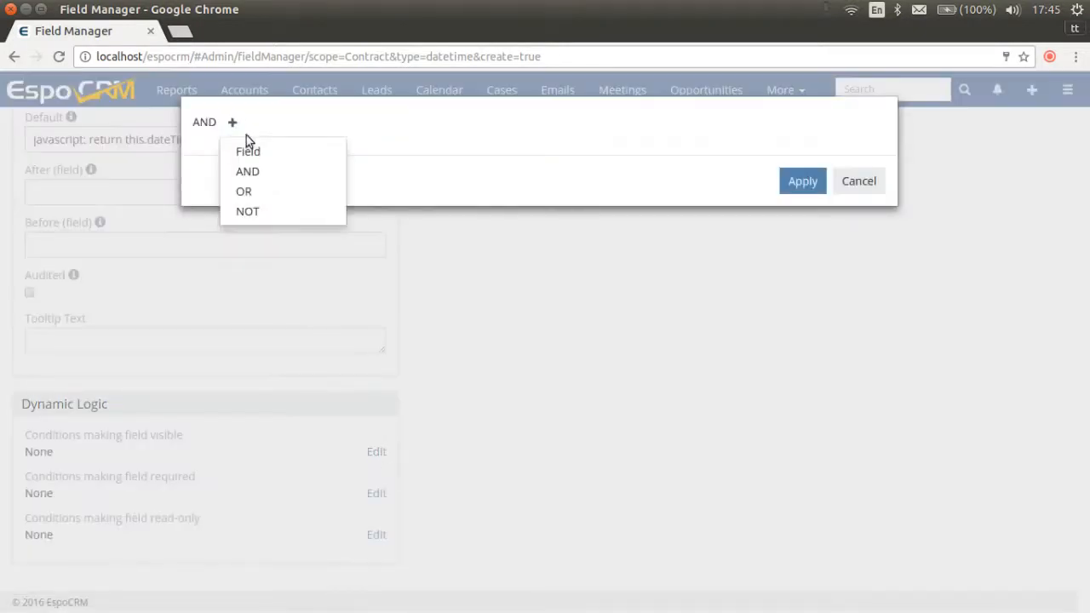
{"action": "left_click", "coordinate": [259, 151]}
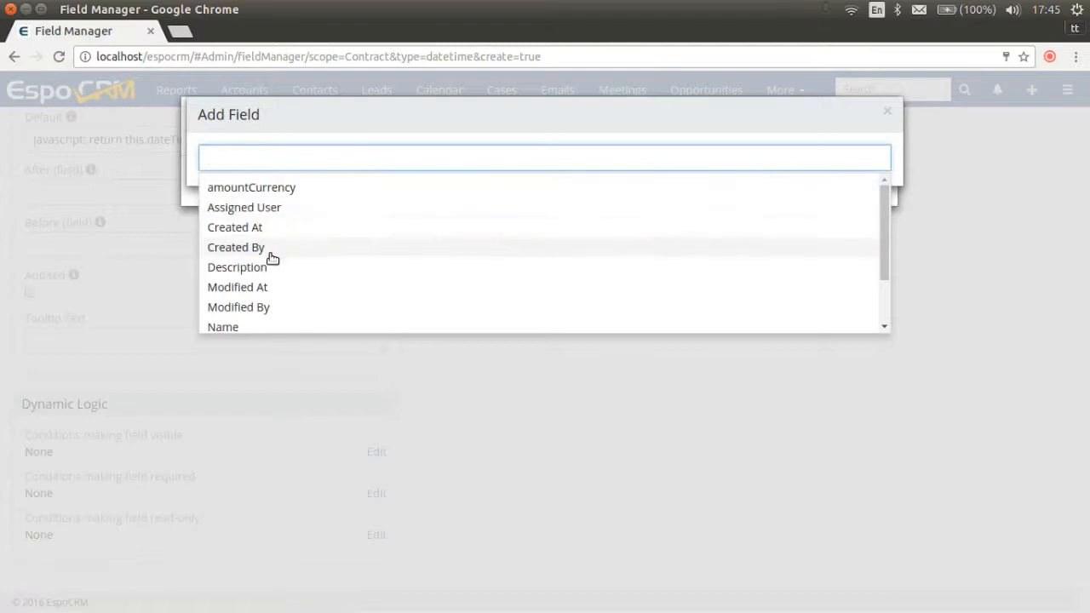
{"action": "scroll", "coordinate": [265, 271], "scroll_direction": "down", "scroll_amount": 2}
{"action": "left_click", "coordinate": [247, 282]}
{"action": "left_click", "coordinate": [557, 153]}
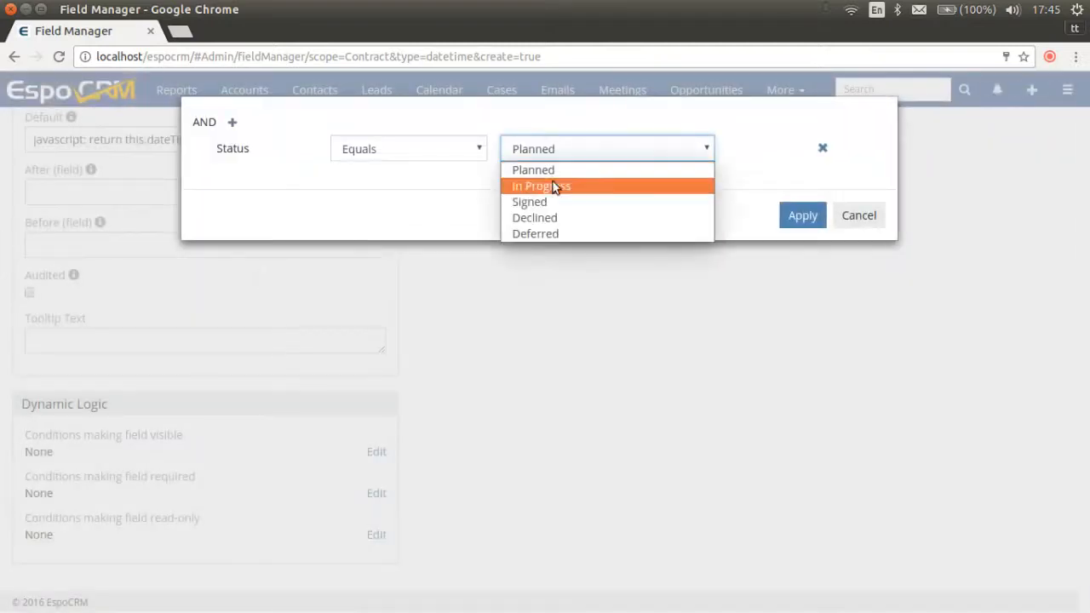
{"action": "left_click", "coordinate": [554, 203]}
{"action": "left_click", "coordinate": [804, 216]}
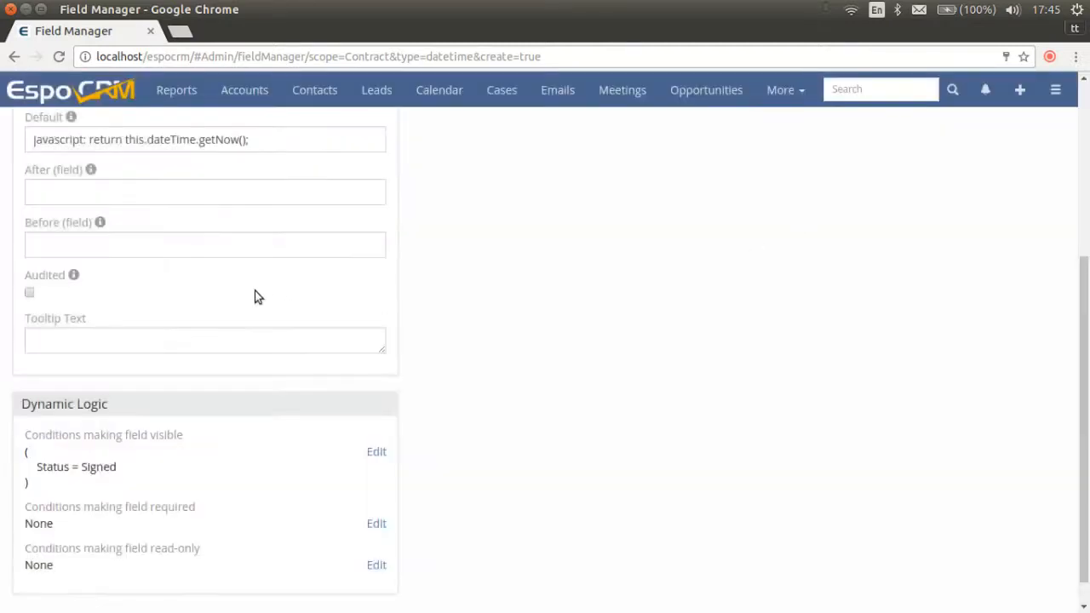
{"action": "scroll", "coordinate": [85, 213], "scroll_direction": "up", "scroll_amount": 5}
{"action": "left_click", "coordinate": [33, 172]}
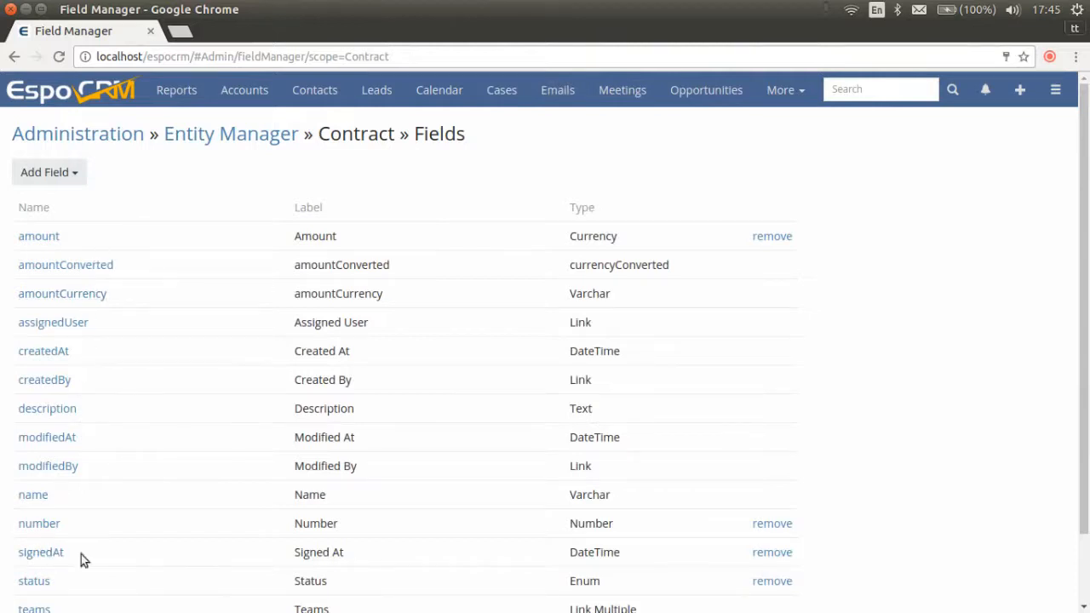
Add a Dynamic Logic condition making the Contract's signedAt field read-only when Signed At Is Not Empty.
{"action": "left_click", "coordinate": [39, 553]}
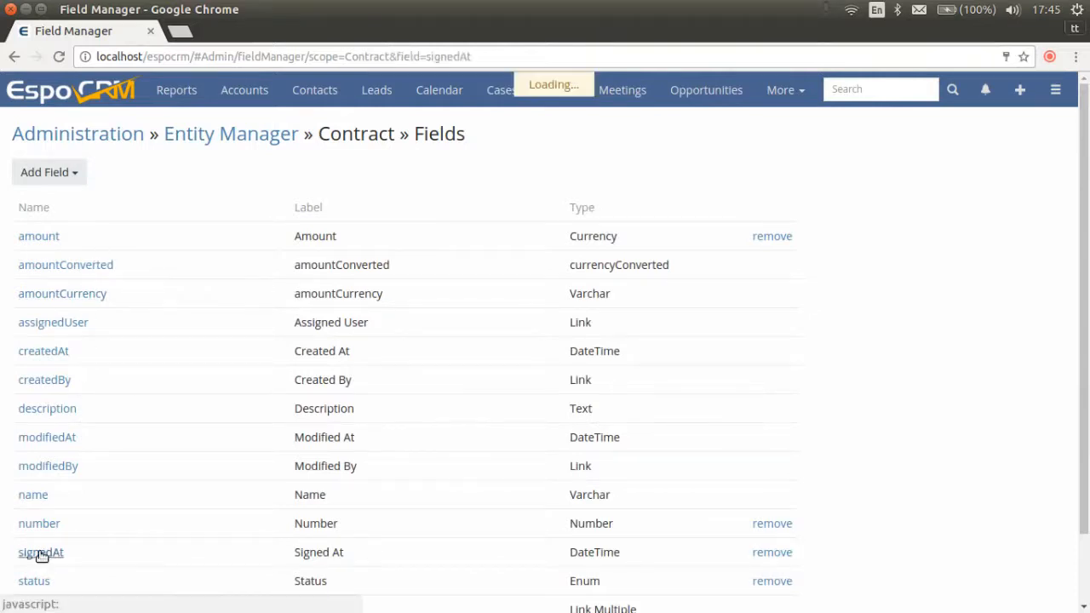
{"action": "scroll", "coordinate": [65, 453], "scroll_direction": "down", "scroll_amount": 4}
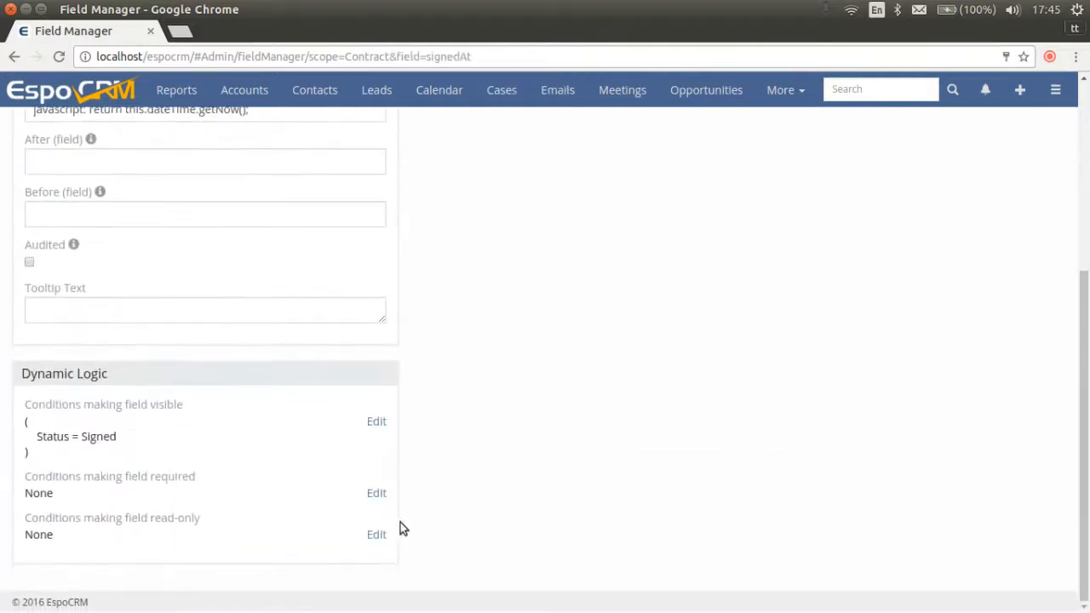
{"action": "left_click", "coordinate": [377, 535]}
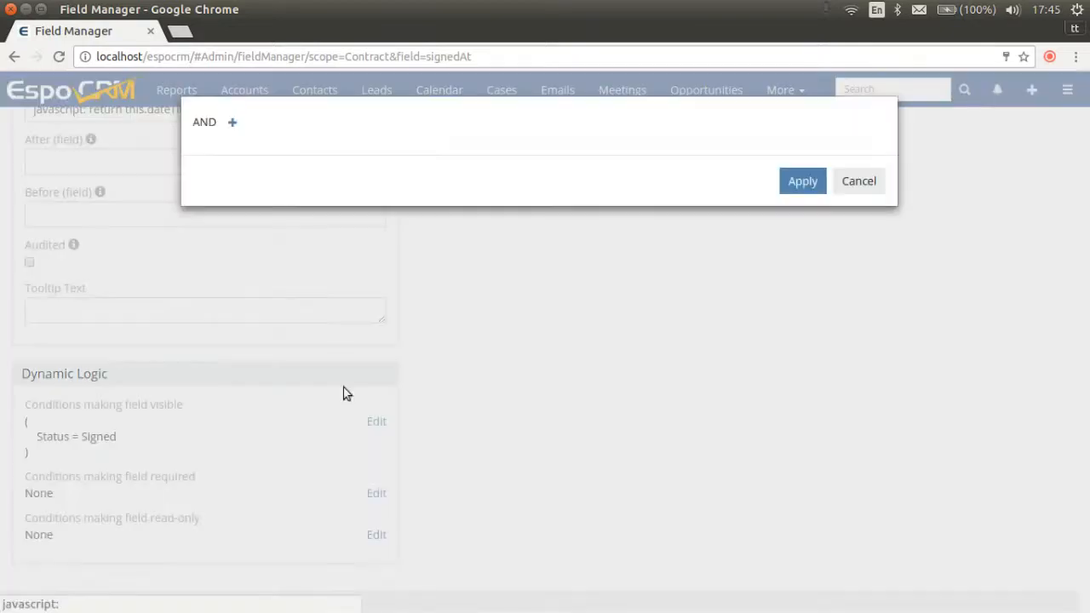
{"action": "left_click", "coordinate": [235, 123]}
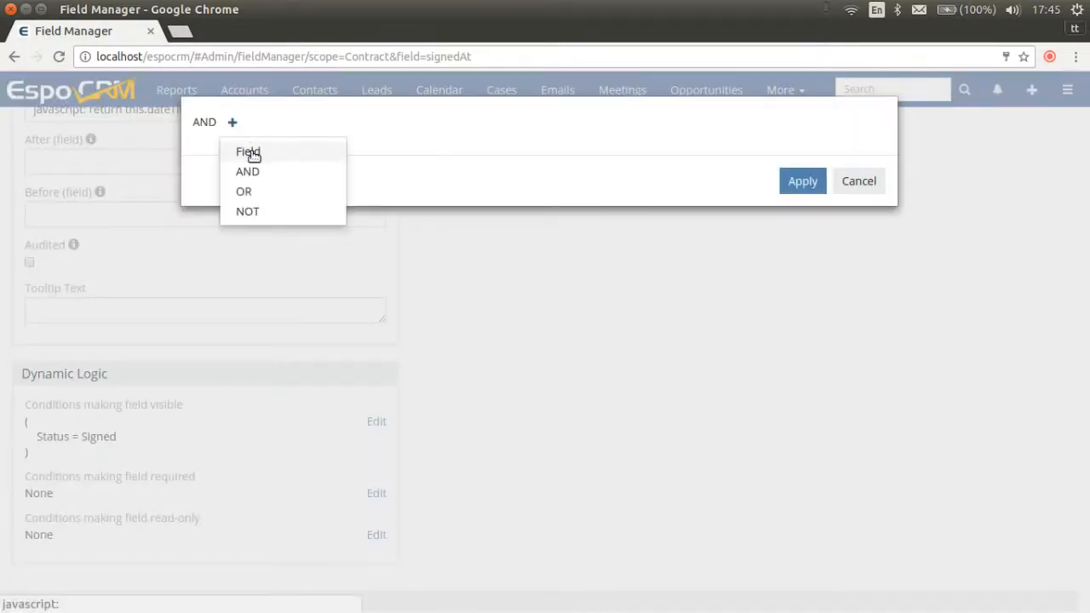
{"action": "left_click", "coordinate": [251, 153]}
{"action": "left_click", "coordinate": [255, 152]}
{"action": "scroll", "coordinate": [255, 213], "scroll_direction": "down", "scroll_amount": 2}
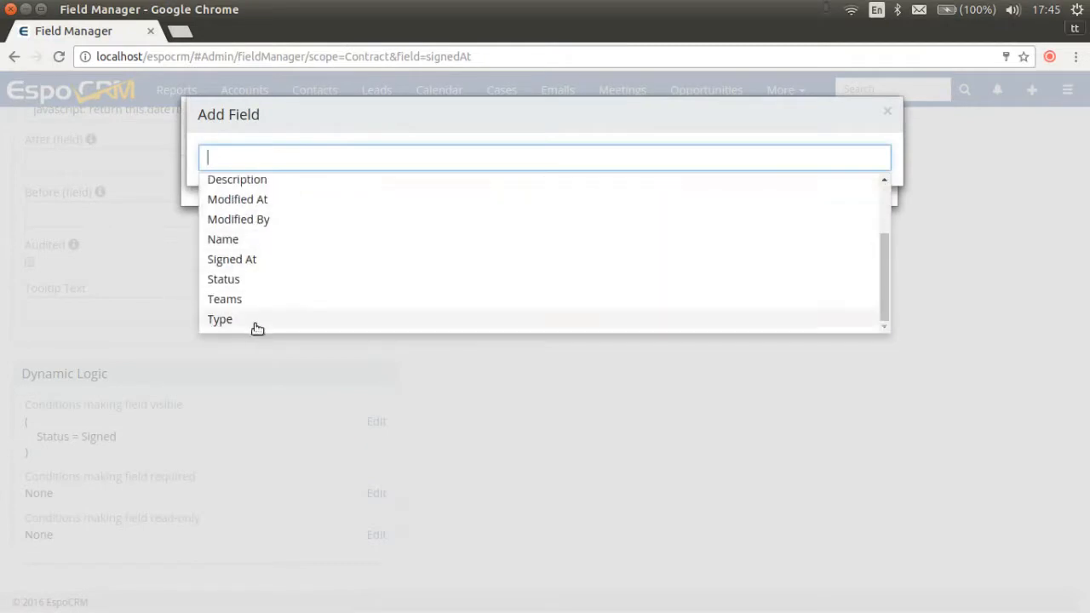
{"action": "left_click", "coordinate": [236, 262]}
{"action": "left_click", "coordinate": [387, 152]}
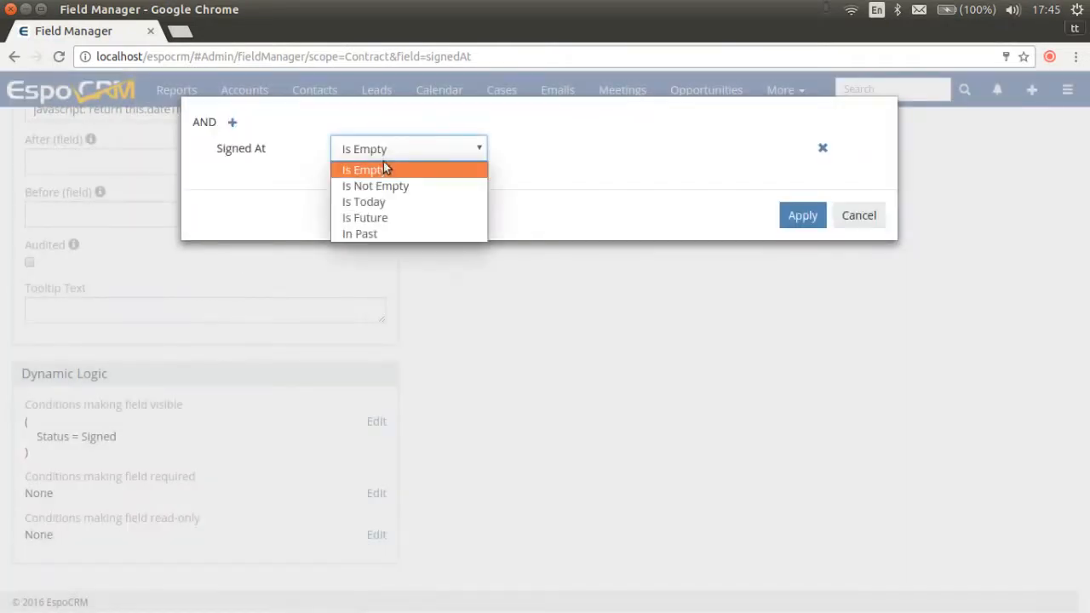
{"action": "left_click", "coordinate": [382, 186]}
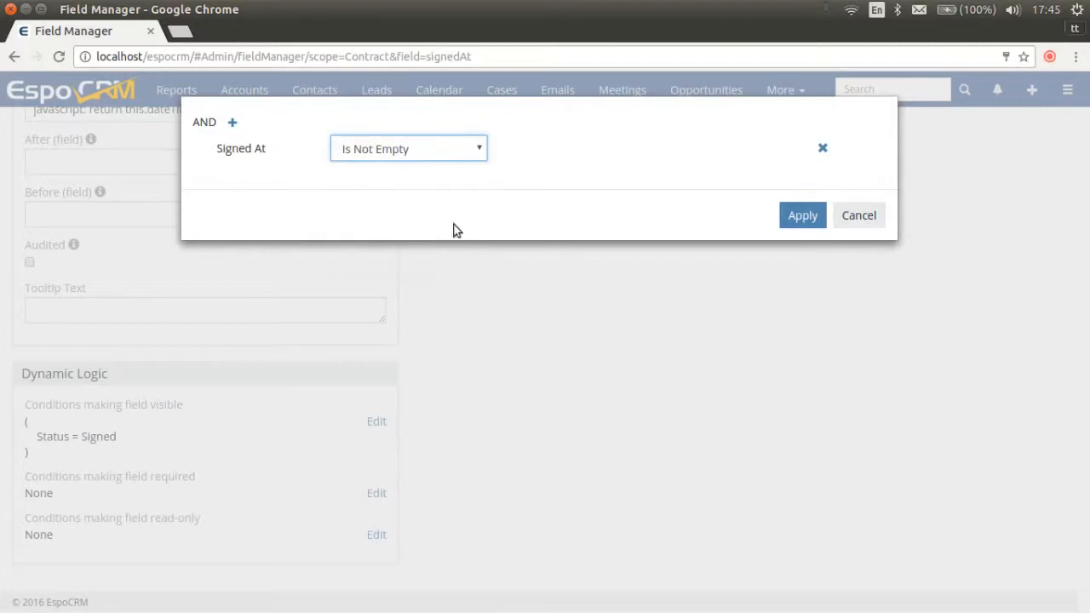
{"action": "left_click", "coordinate": [801, 223]}
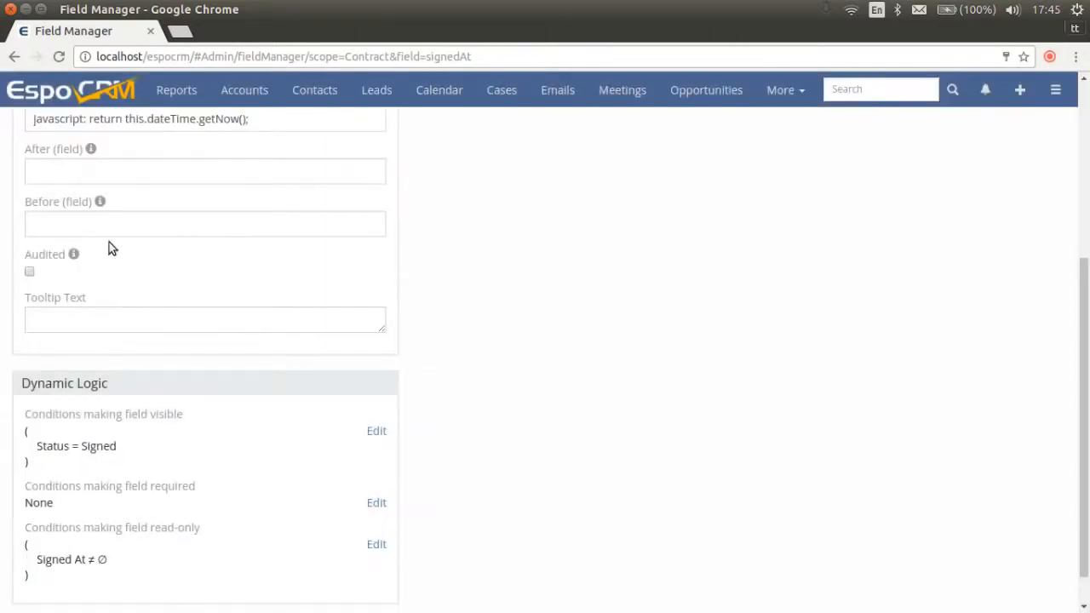
Save the signedAt field and return to the Contract field list.
{"action": "scroll", "coordinate": [103, 213], "scroll_direction": "up", "scroll_amount": 4}
{"action": "left_click", "coordinate": [32, 173]}
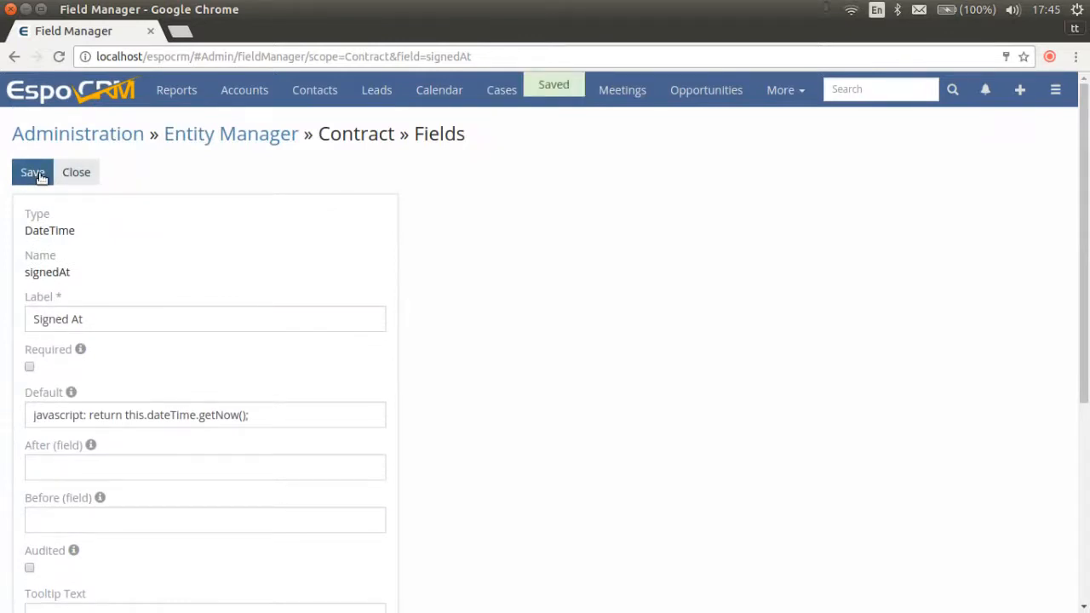
{"action": "left_click", "coordinate": [76, 180]}
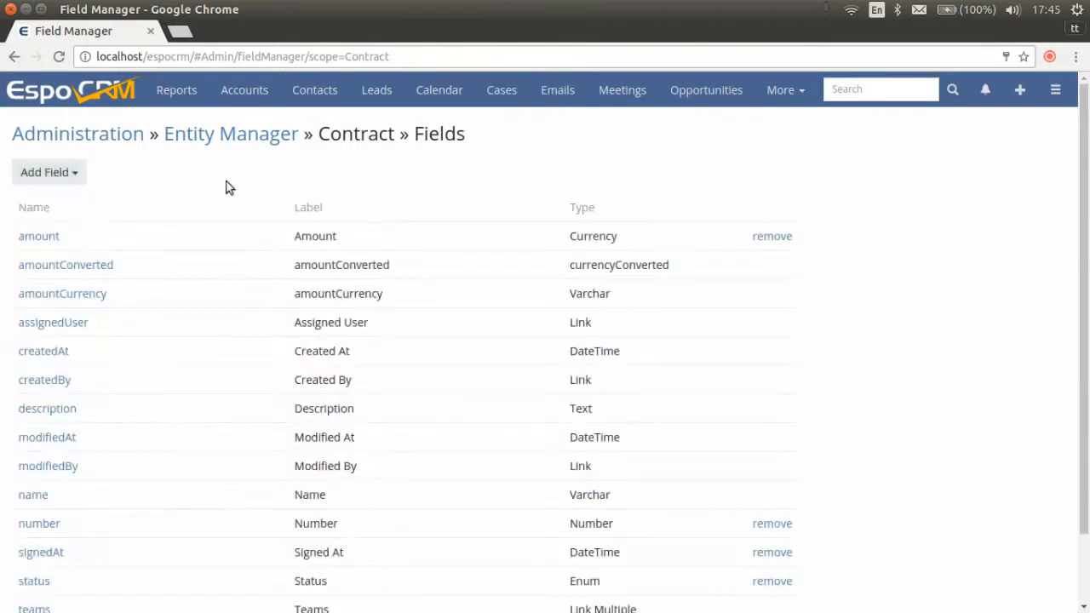
Start a new Date field named dateFrom, labelled Date From, for the Contract entity.
{"action": "left_click", "coordinate": [32, 177]}
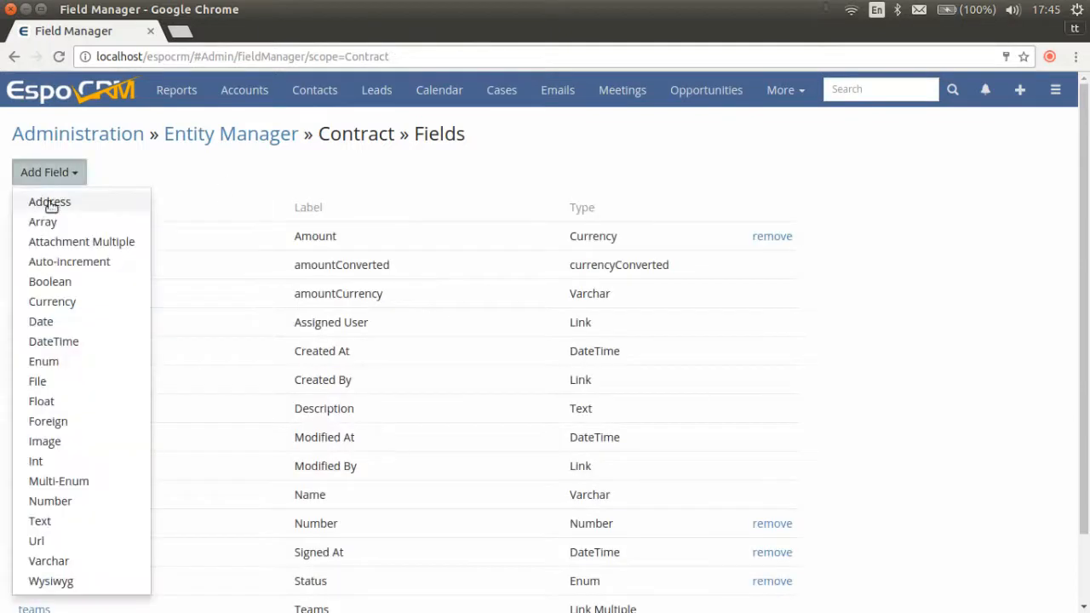
{"action": "left_click", "coordinate": [42, 322]}
{"action": "left_click", "coordinate": [74, 279]}
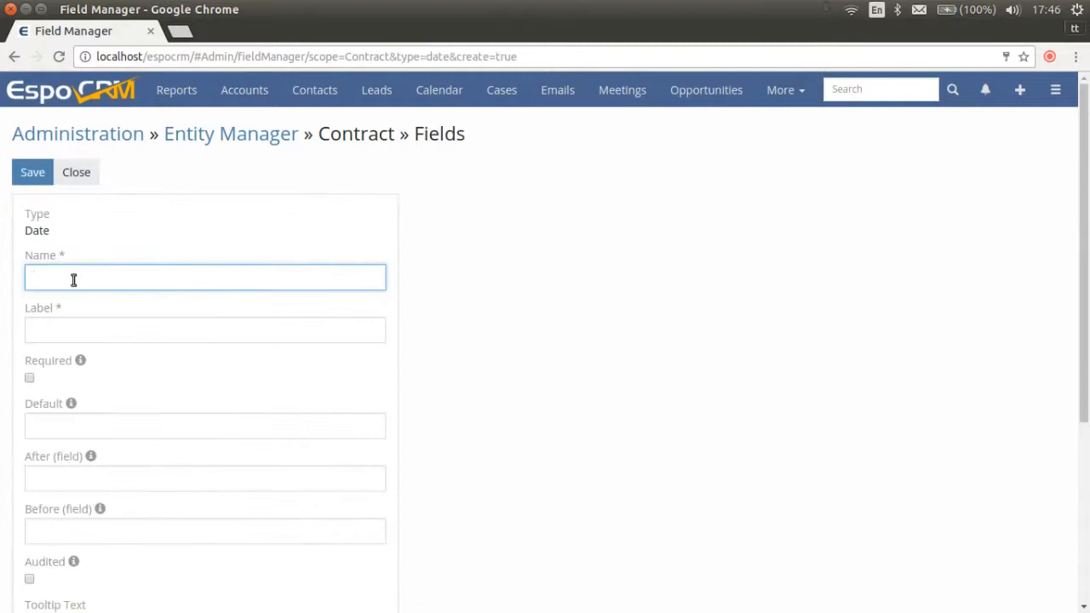
{"action": "type", "text": "dateFrom"}
{"action": "left_click", "coordinate": [42, 326]}
{"action": "left_click_drag", "start_coordinate": [33, 330], "coordinate": [41, 331]}
{"action": "type", "text": "Date From"}
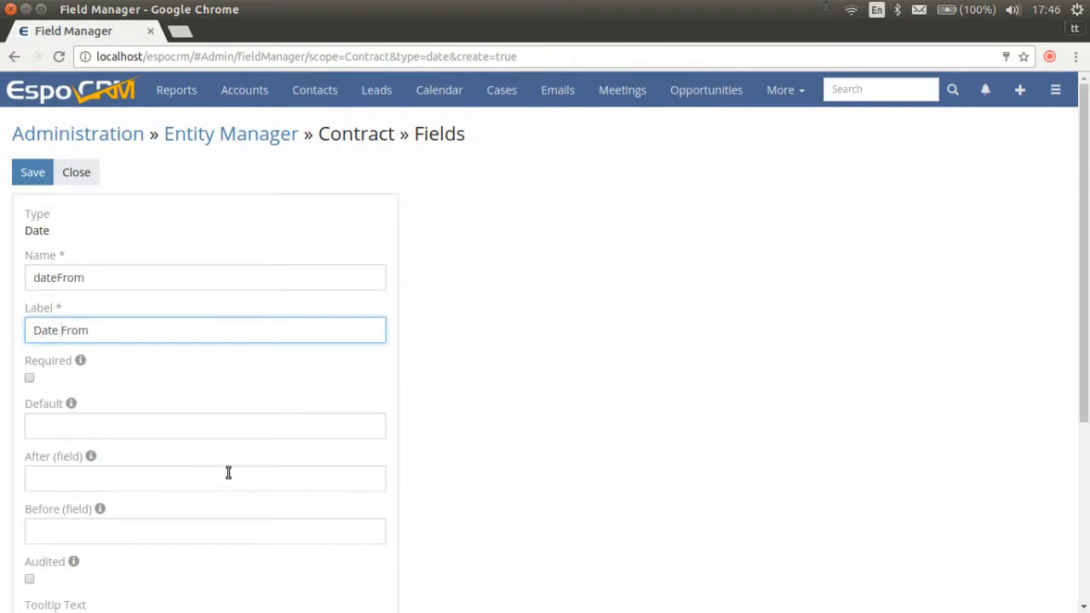
Add a Dynamic Logic condition making the dateFrom field required when Status equals Signed, and save the field.
{"action": "scroll", "coordinate": [346, 436], "scroll_direction": "down", "scroll_amount": 5}
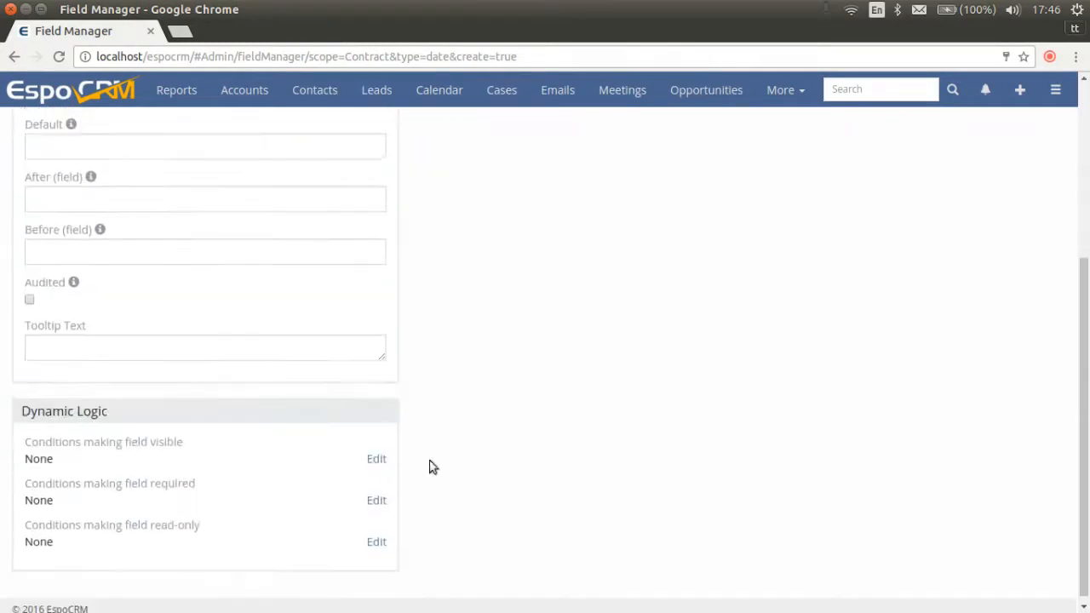
{"action": "left_click", "coordinate": [377, 493]}
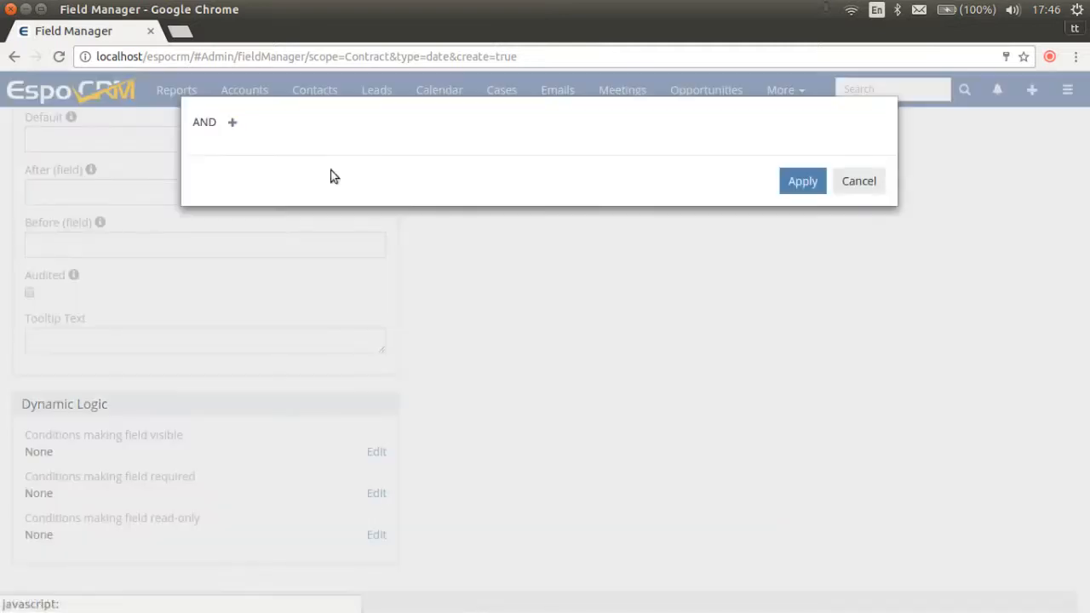
{"action": "left_click", "coordinate": [236, 122]}
{"action": "left_click", "coordinate": [245, 151]}
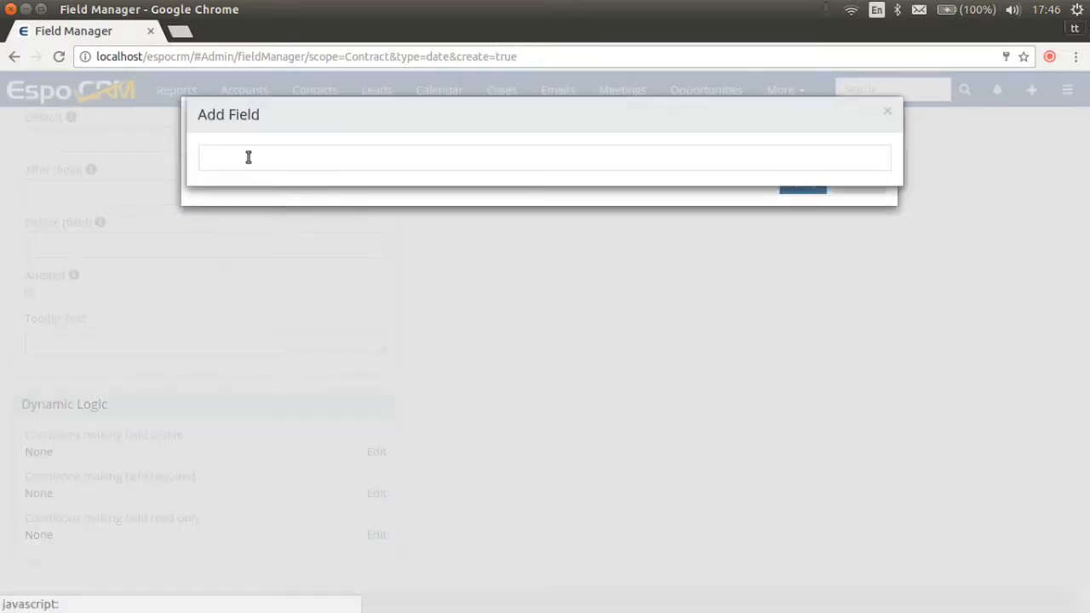
{"action": "scroll", "coordinate": [243, 256], "scroll_direction": "down", "scroll_amount": 2}
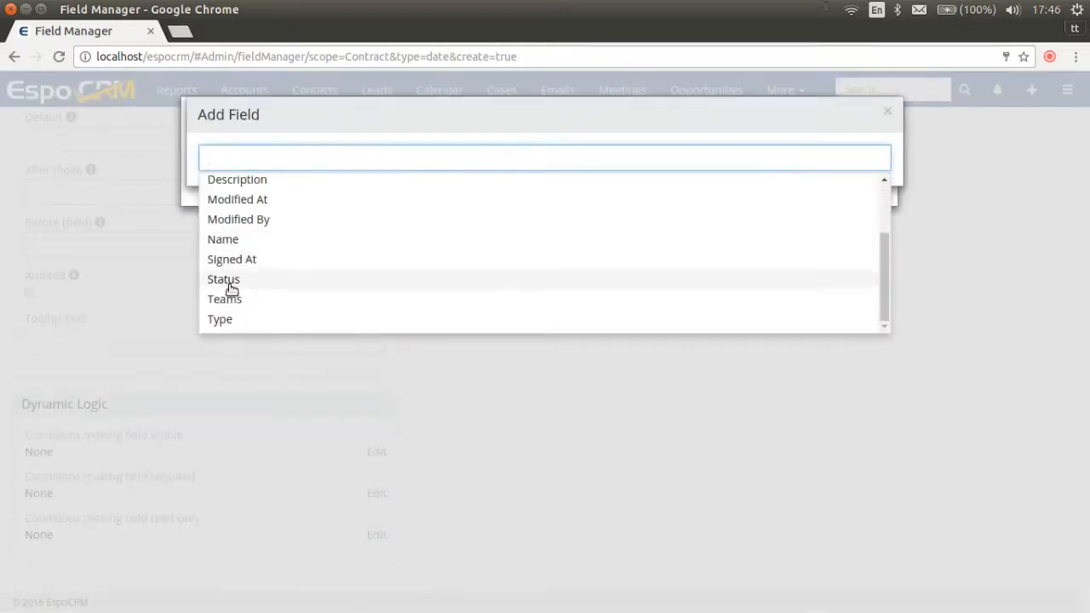
{"action": "left_click", "coordinate": [232, 280]}
{"action": "left_click", "coordinate": [557, 151]}
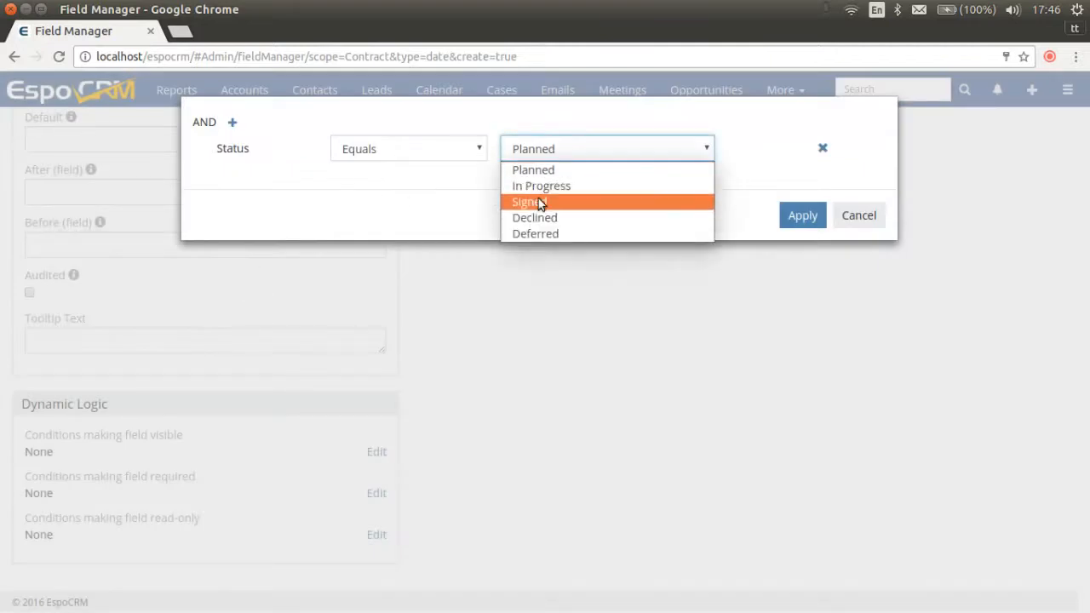
{"action": "left_click", "coordinate": [540, 204]}
{"action": "left_click", "coordinate": [790, 215]}
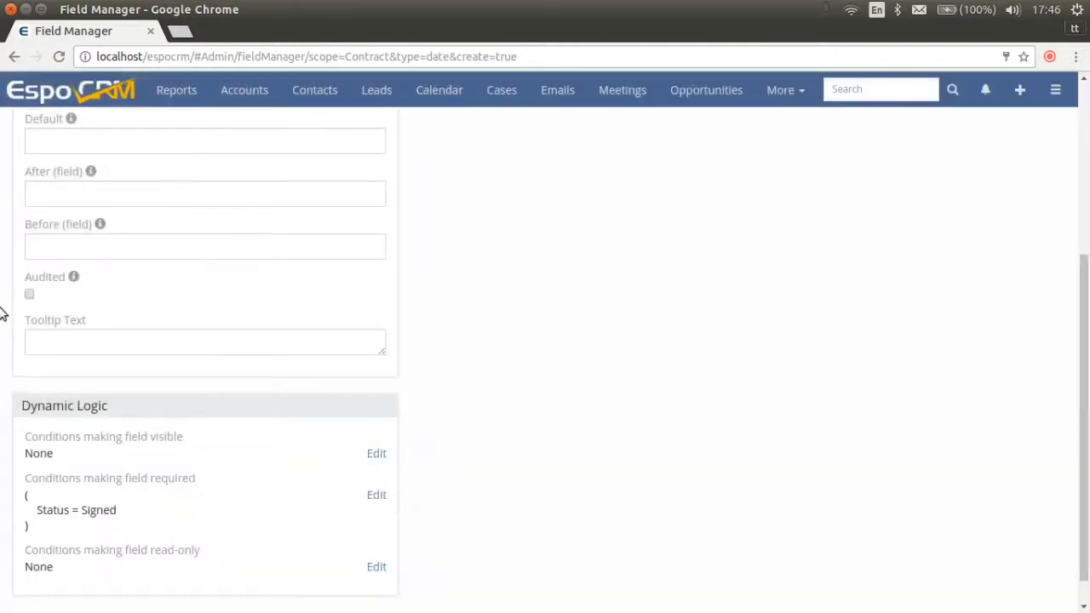
{"action": "scroll", "coordinate": [12, 232], "scroll_direction": "up", "scroll_amount": 5}
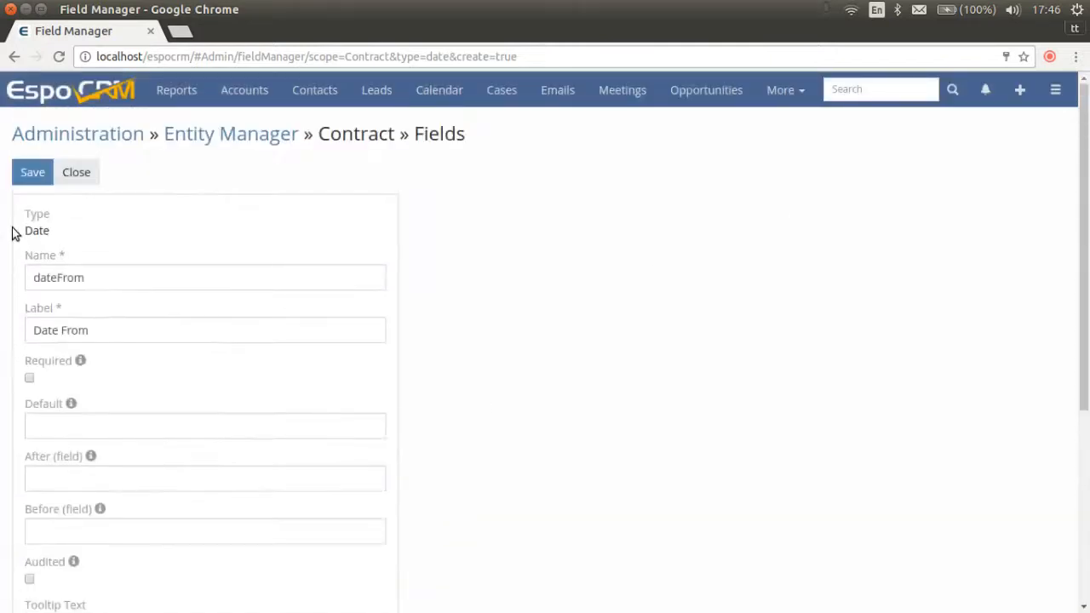
{"action": "left_click", "coordinate": [25, 175]}
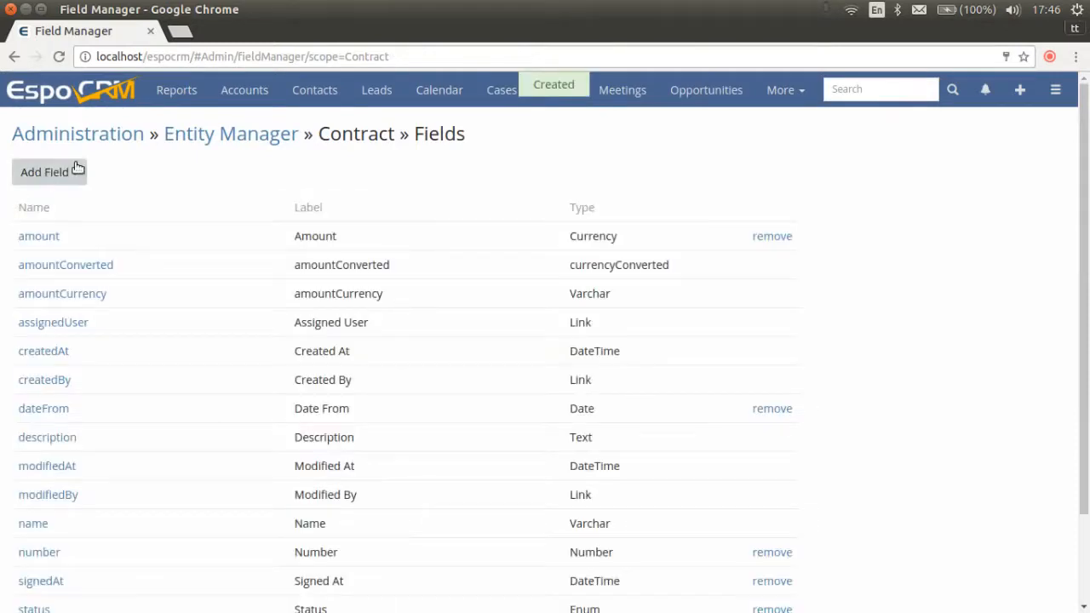
Start a new Date field named dateTo for the Contract entity.
{"action": "left_click", "coordinate": [75, 172]}
{"action": "left_click", "coordinate": [47, 322]}
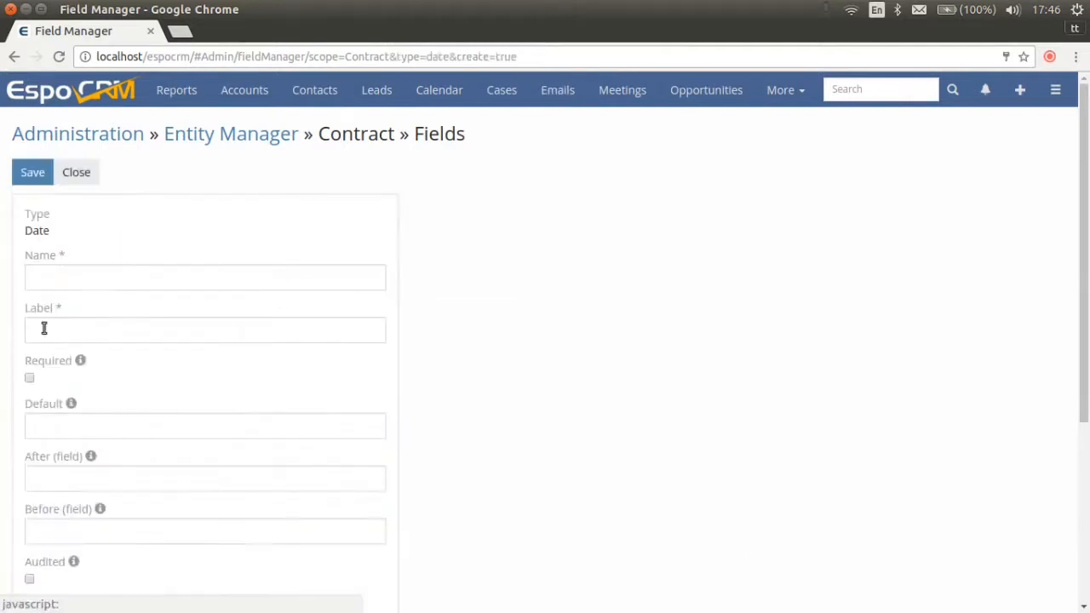
{"action": "left_click", "coordinate": [60, 279]}
{"action": "type", "text": "dayte"}
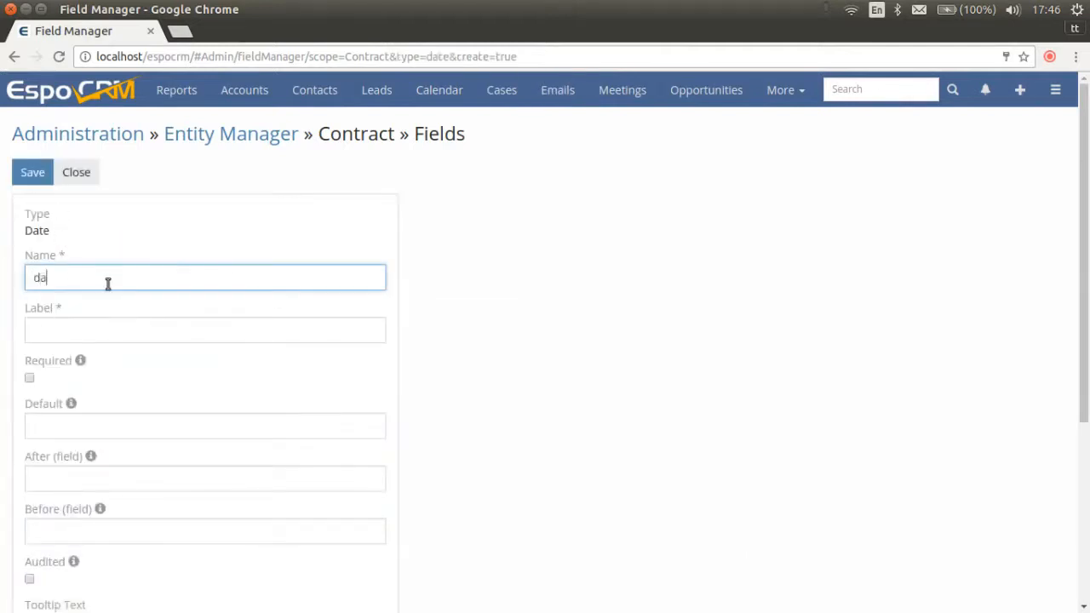
{"action": "key", "text": "BackSpace"}
{"action": "key", "text": "BackSpace"}
{"action": "type", "text": "teTo"}
Label the dateTo field Date To and restrict it to dates after the dateFrom field.
{"action": "left_click", "coordinate": [56, 330]}
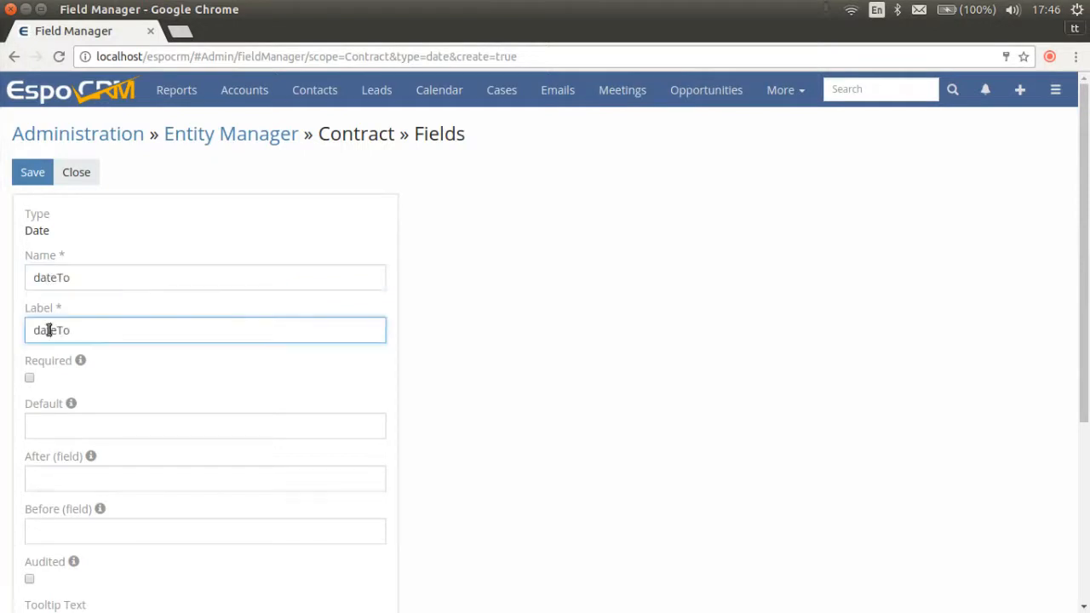
{"action": "key", "text": "Home"}
{"action": "key", "text": "shift+Right"}
{"action": "type", "text": "D"}
{"action": "left_click", "coordinate": [88, 477]}
{"action": "type", "text": "dateFrom"}
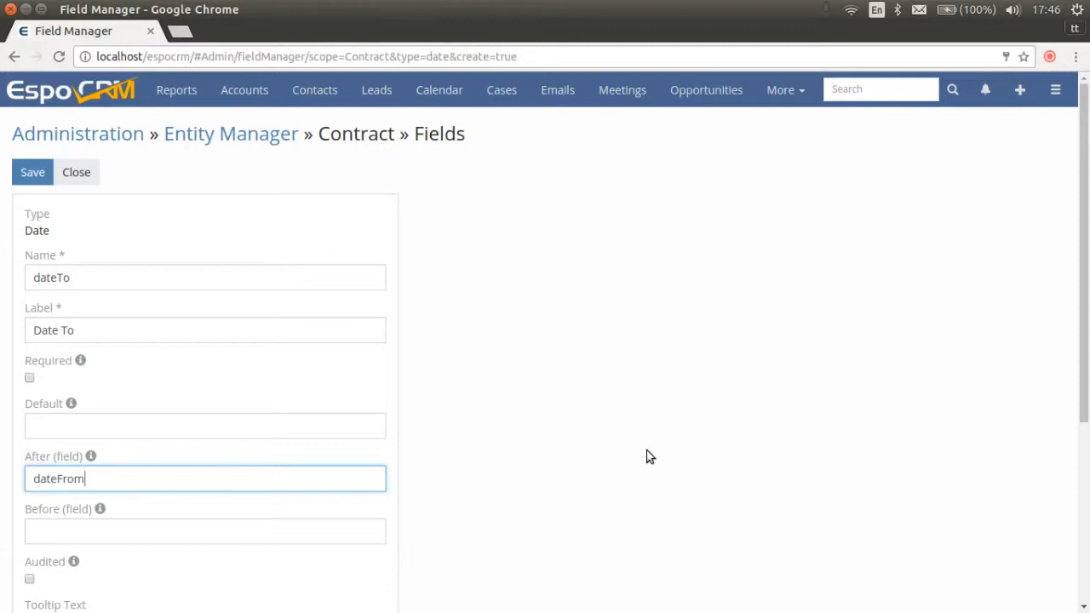
Add a Dynamic Logic condition making the dateTo field required when Status equals Signed, and save the field.
{"action": "scroll", "coordinate": [646, 457], "scroll_direction": "down", "scroll_amount": 1}
{"action": "scroll", "coordinate": [645, 458], "scroll_direction": "down", "scroll_amount": 5}
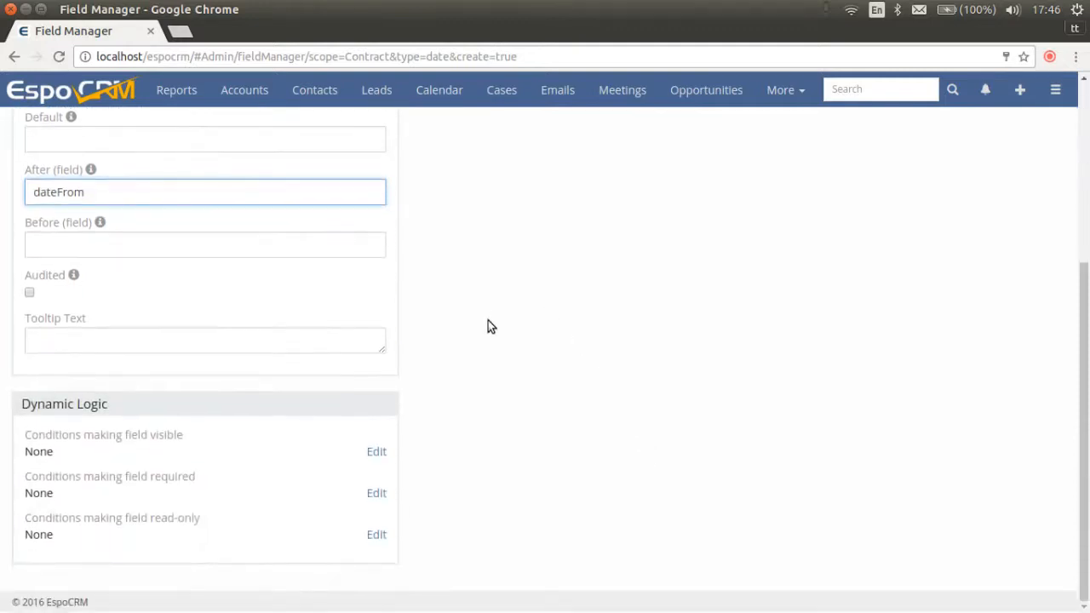
{"action": "left_click", "coordinate": [377, 493]}
{"action": "left_click", "coordinate": [233, 123]}
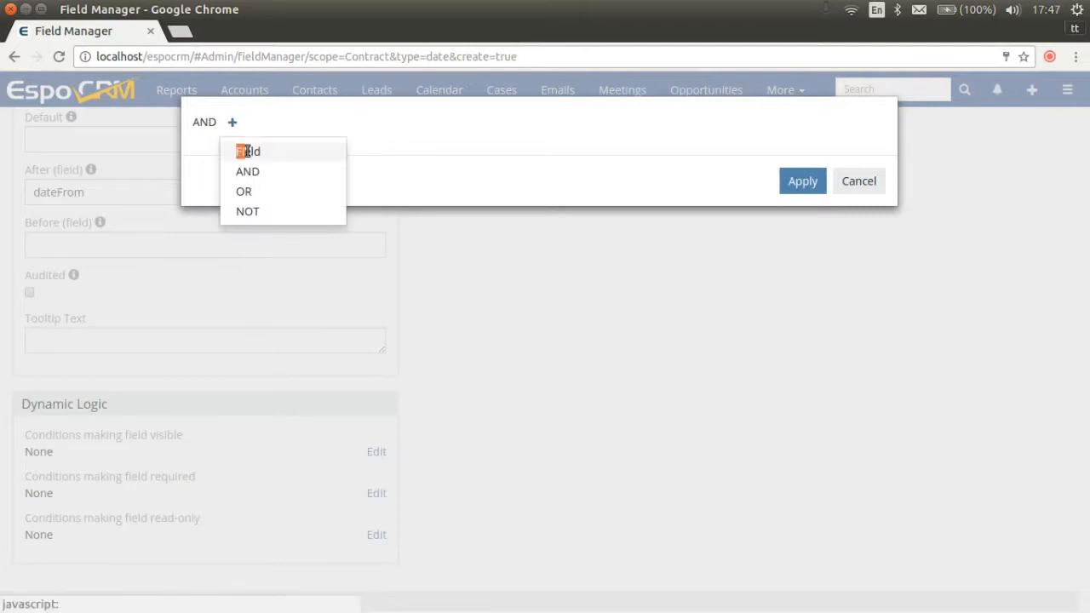
{"action": "left_click", "coordinate": [245, 146]}
{"action": "scroll", "coordinate": [247, 319], "scroll_direction": "down", "scroll_amount": 1}
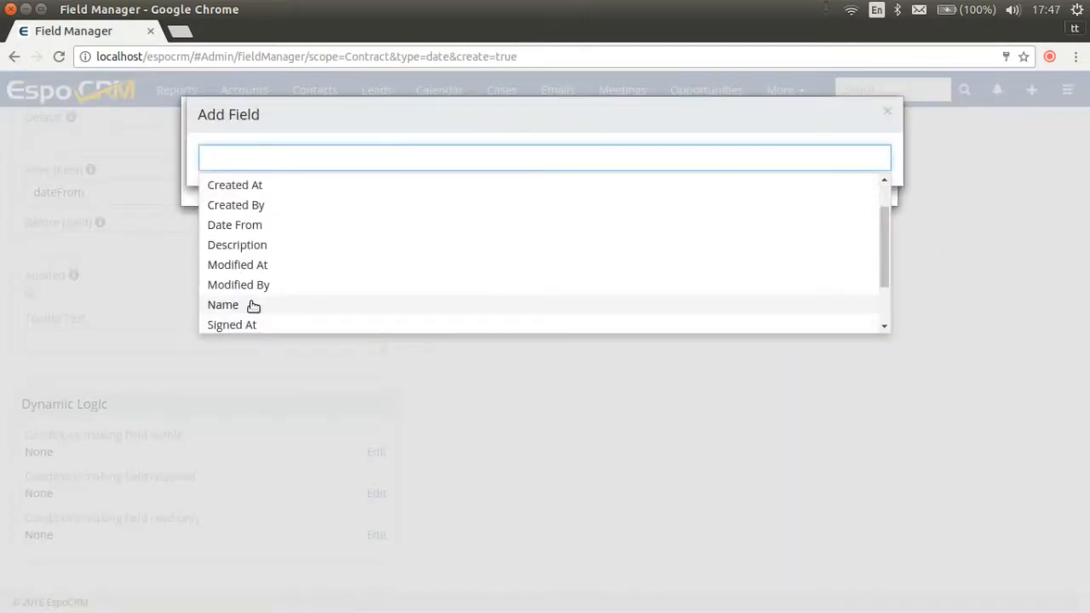
{"action": "scroll", "coordinate": [247, 319], "scroll_direction": "down", "scroll_amount": 1}
{"action": "left_click", "coordinate": [243, 304]}
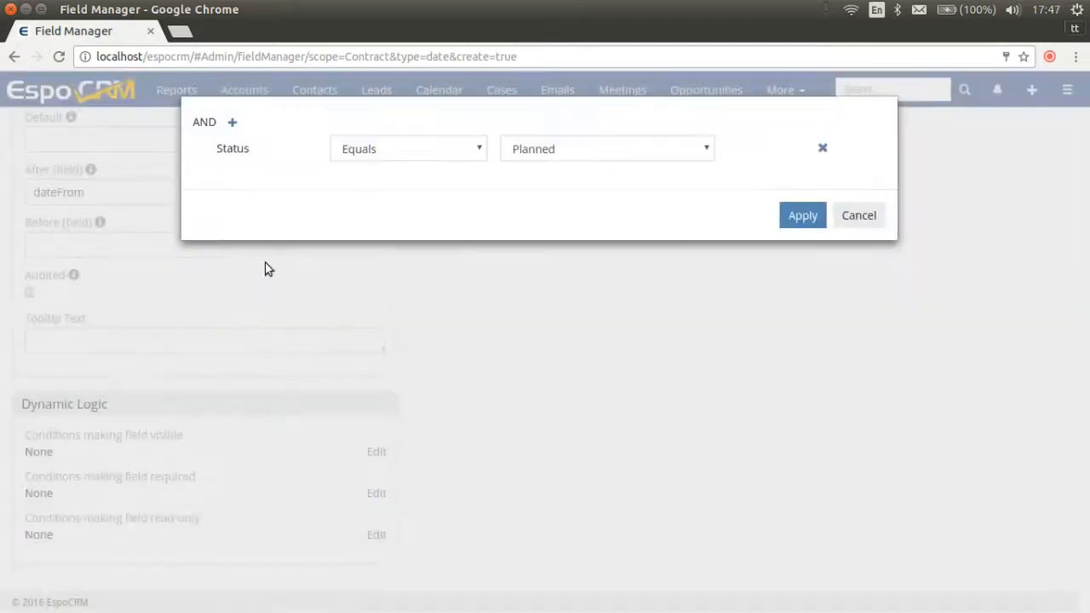
{"action": "left_click", "coordinate": [540, 153]}
{"action": "left_click", "coordinate": [547, 202]}
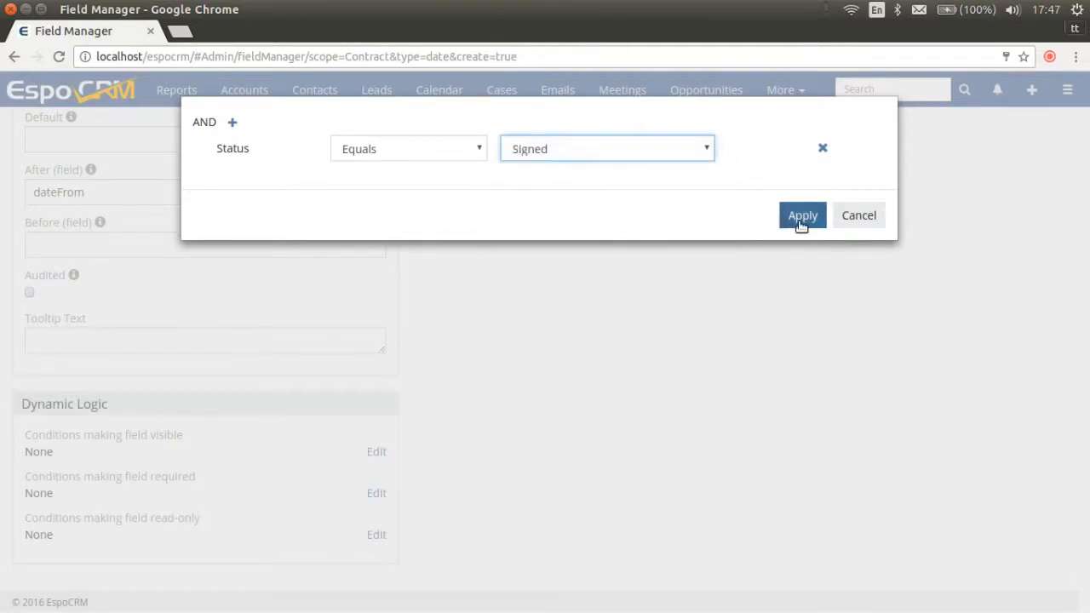
{"action": "left_click", "coordinate": [801, 216]}
{"action": "scroll", "coordinate": [34, 315], "scroll_direction": "up", "scroll_amount": 4}
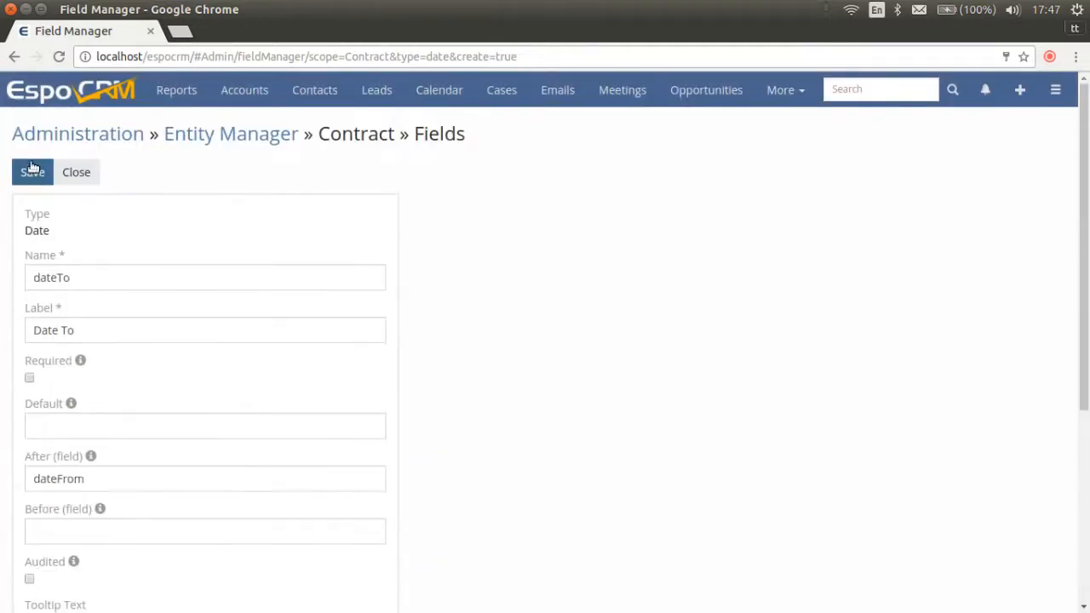
{"action": "left_click", "coordinate": [33, 173]}
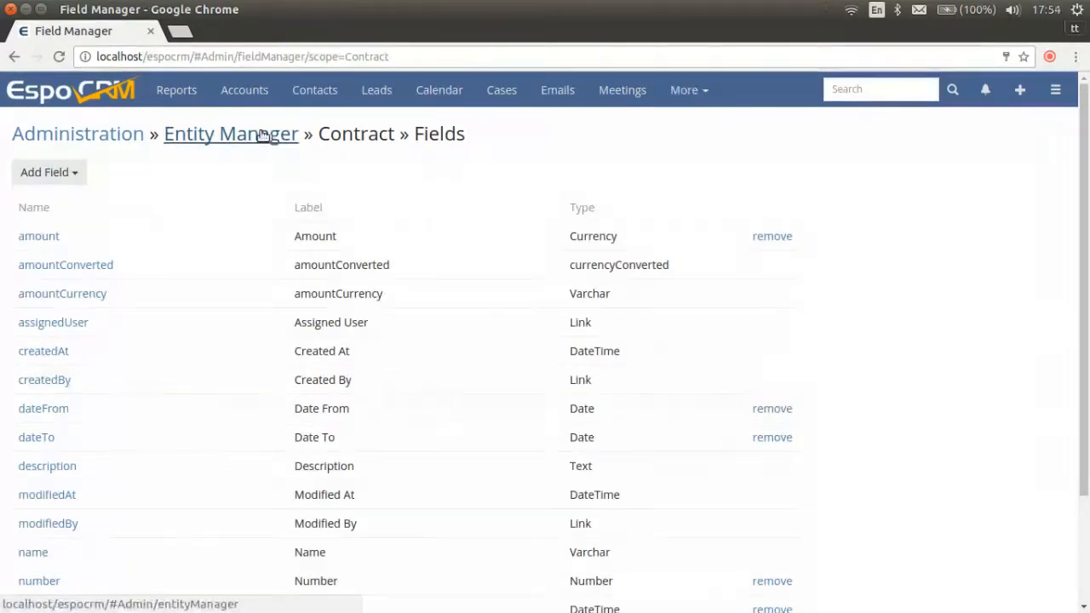
Open the Contract entity's settings for editing and set its default order field to Number.
{"action": "left_click", "coordinate": [263, 136]}
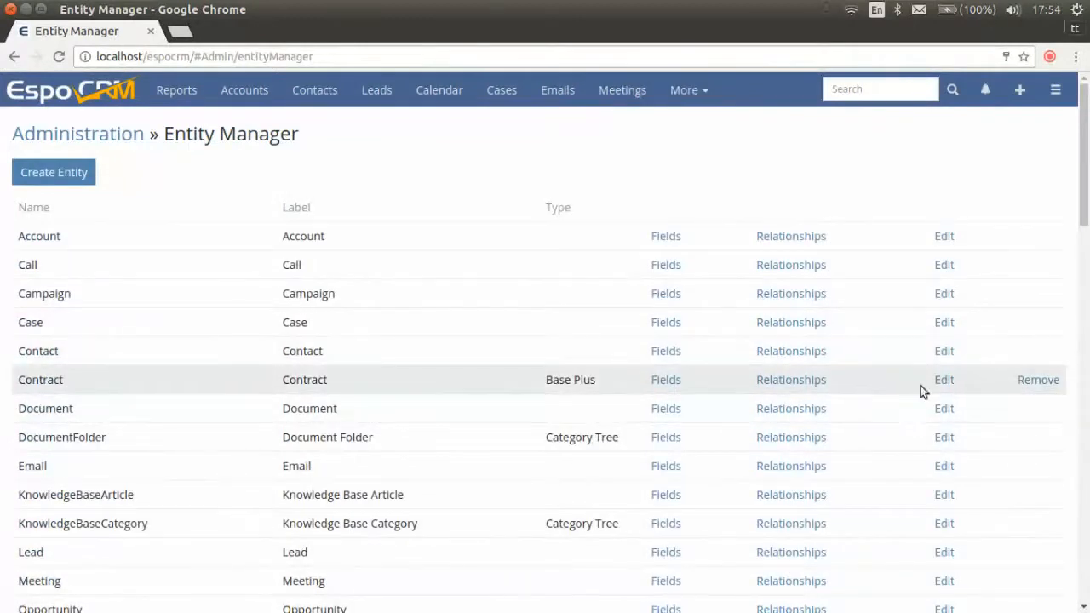
{"action": "left_click", "coordinate": [943, 381]}
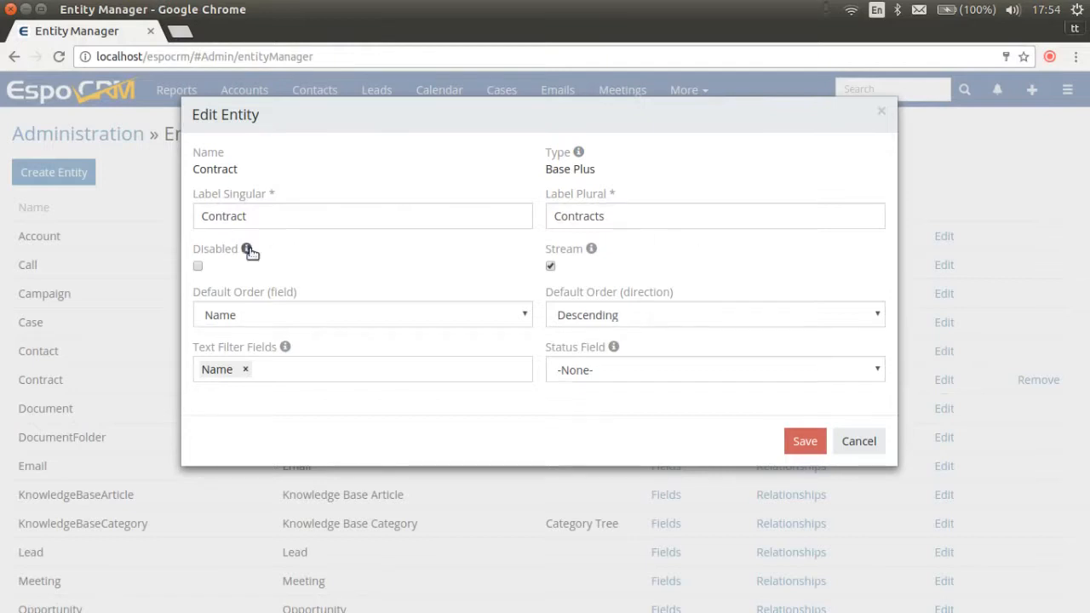
{"action": "mouse_move", "coordinate": [247, 249]}
{"action": "left_click", "coordinate": [418, 319]}
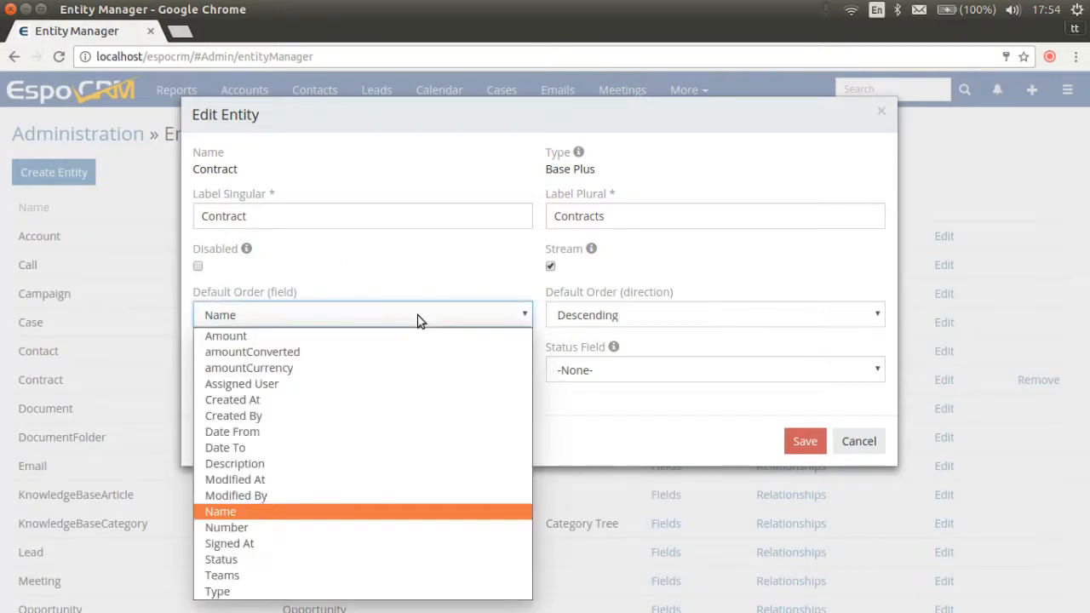
{"action": "left_click", "coordinate": [282, 530]}
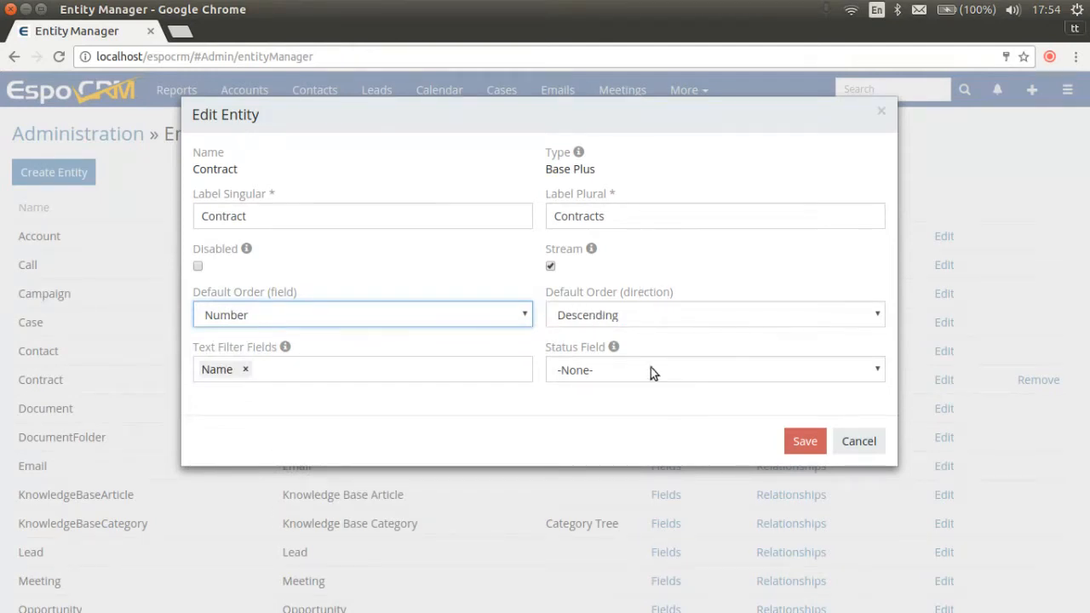
Set the Contract entity's Status Field to Status and save the entity settings.
{"action": "left_click", "coordinate": [614, 348]}
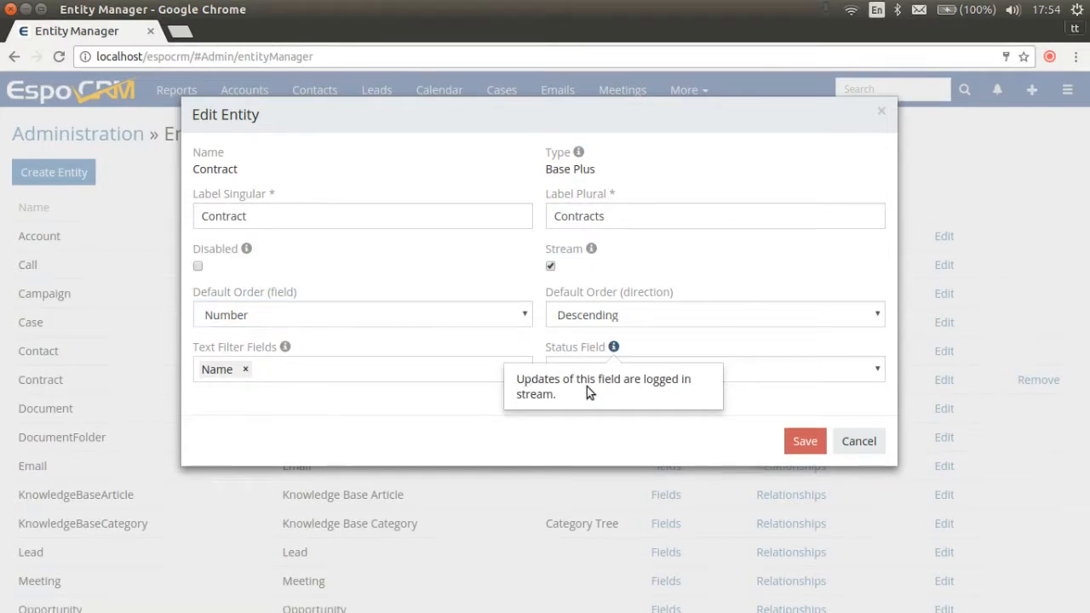
{"action": "left_click", "coordinate": [775, 376]}
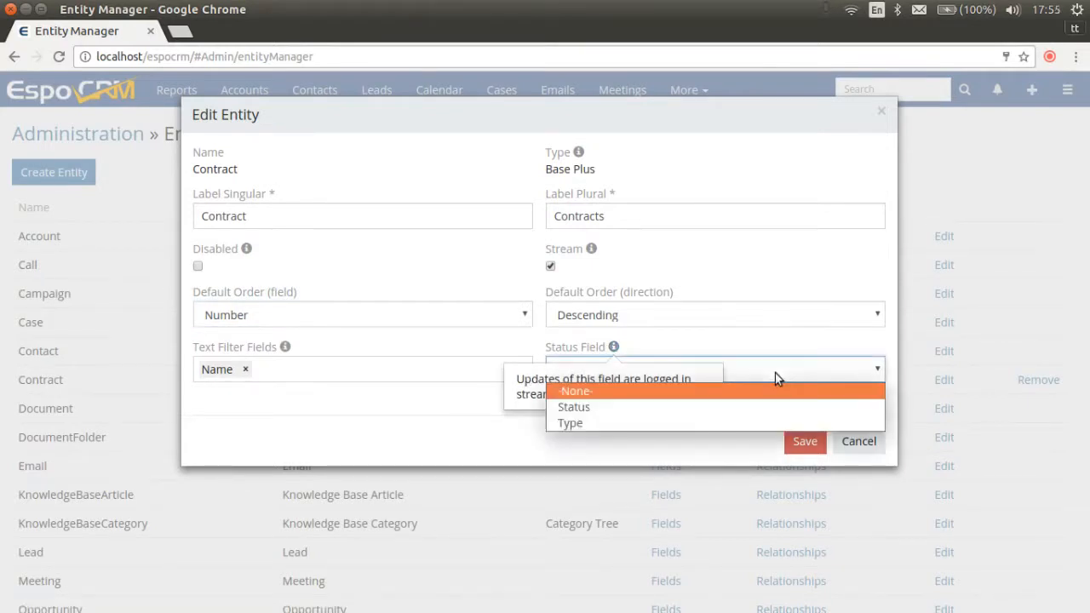
{"action": "left_click", "coordinate": [709, 413]}
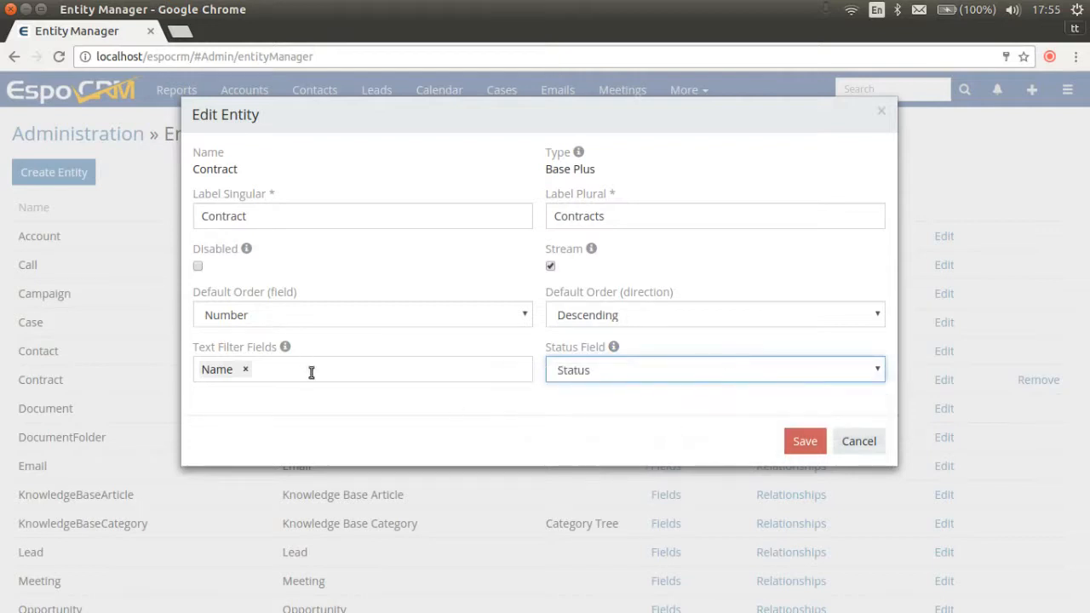
{"action": "mouse_move", "coordinate": [286, 348]}
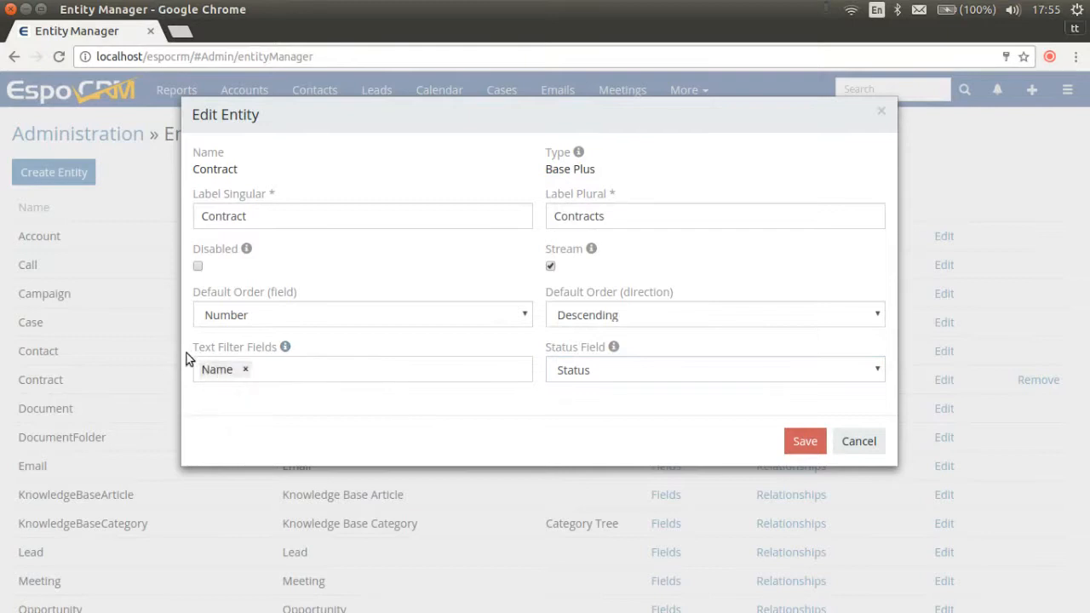
{"action": "left_click", "coordinate": [803, 442]}
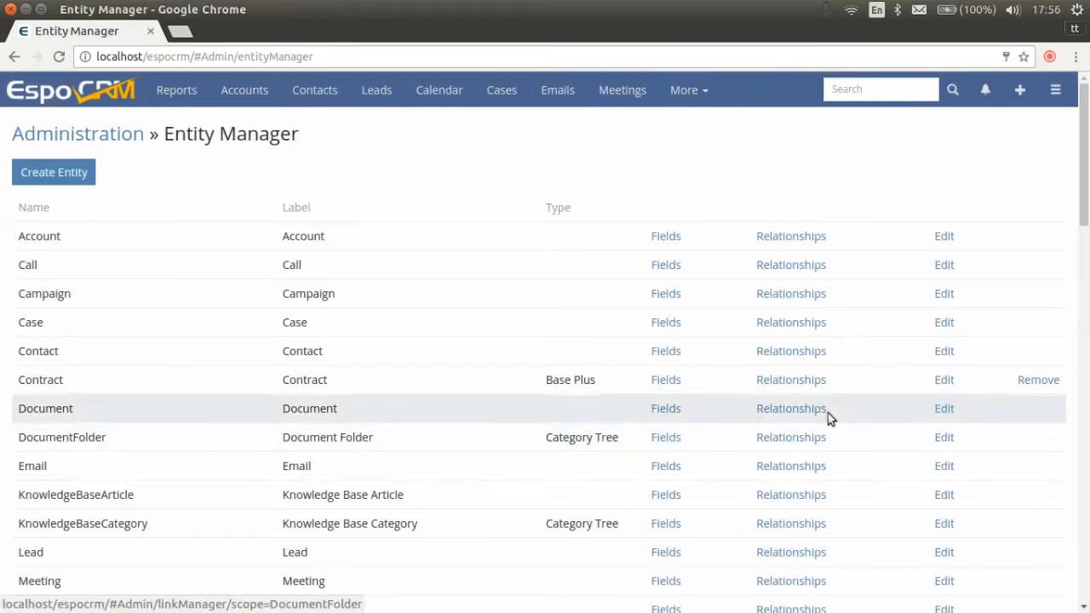
Create and save a Many-to-One relationship from Contract to the Contact entity, keeping the suggested names and labels.
{"action": "left_click", "coordinate": [791, 380]}
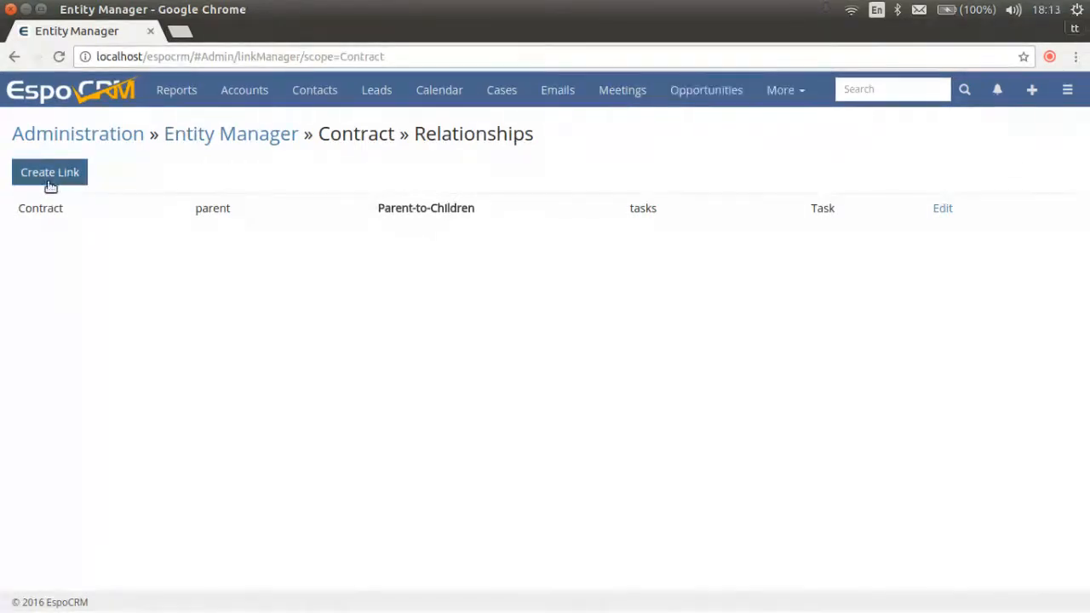
{"action": "left_click", "coordinate": [51, 179]}
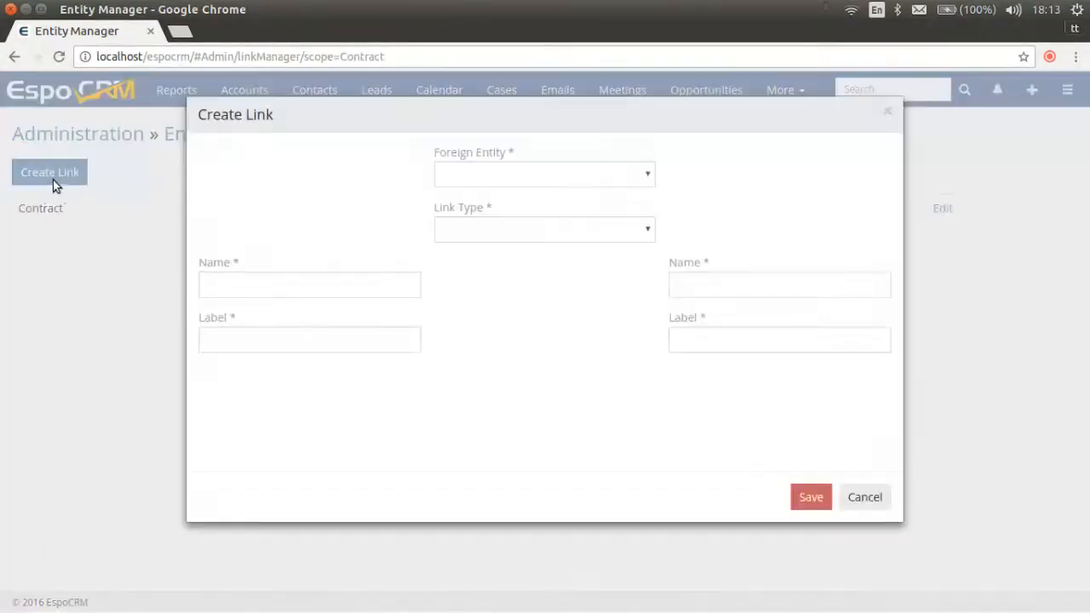
{"action": "left_click", "coordinate": [509, 176]}
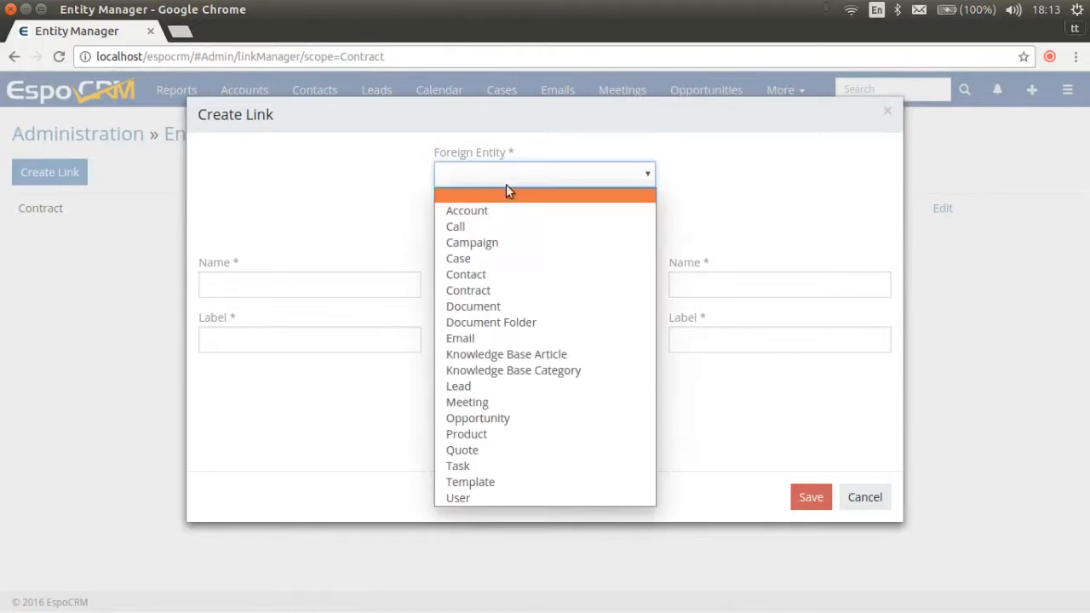
{"action": "left_click", "coordinate": [484, 274]}
{"action": "left_click", "coordinate": [485, 222]}
{"action": "left_click", "coordinate": [486, 281]}
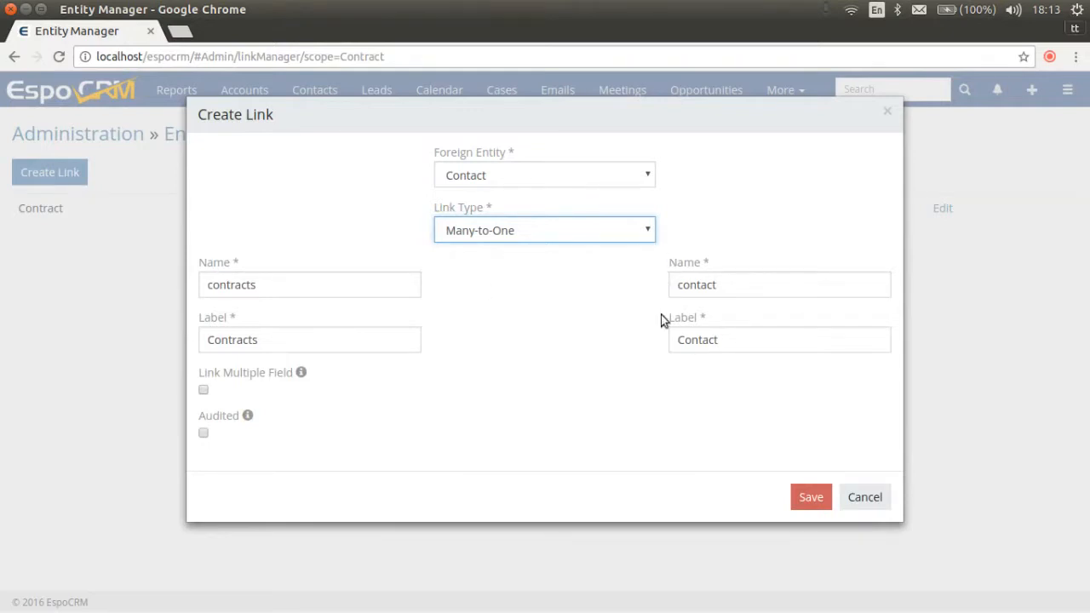
{"action": "mouse_move", "coordinate": [301, 372]}
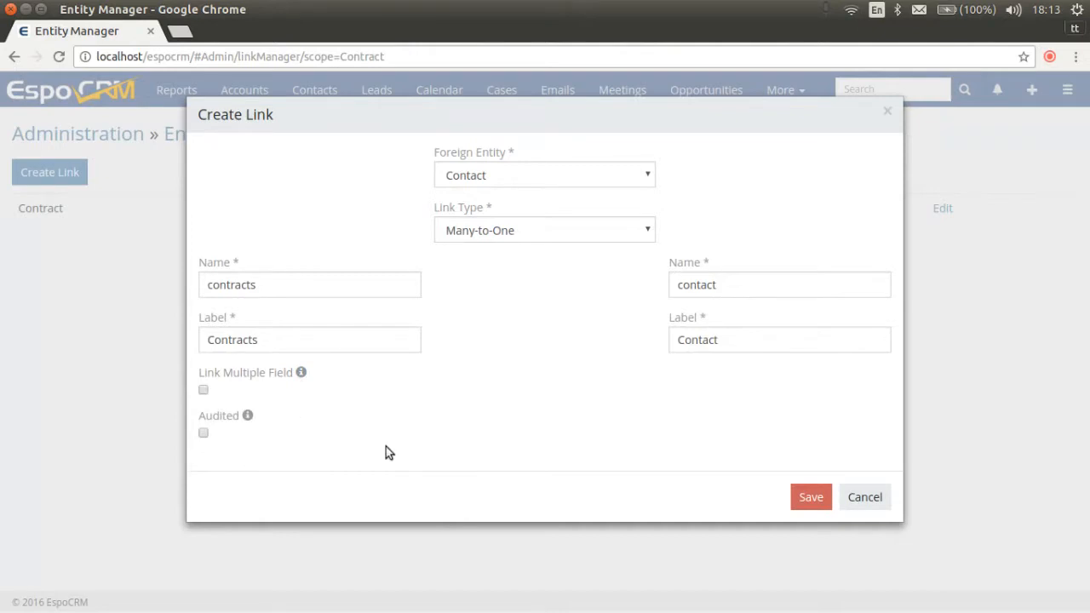
{"action": "left_click", "coordinate": [807, 497]}
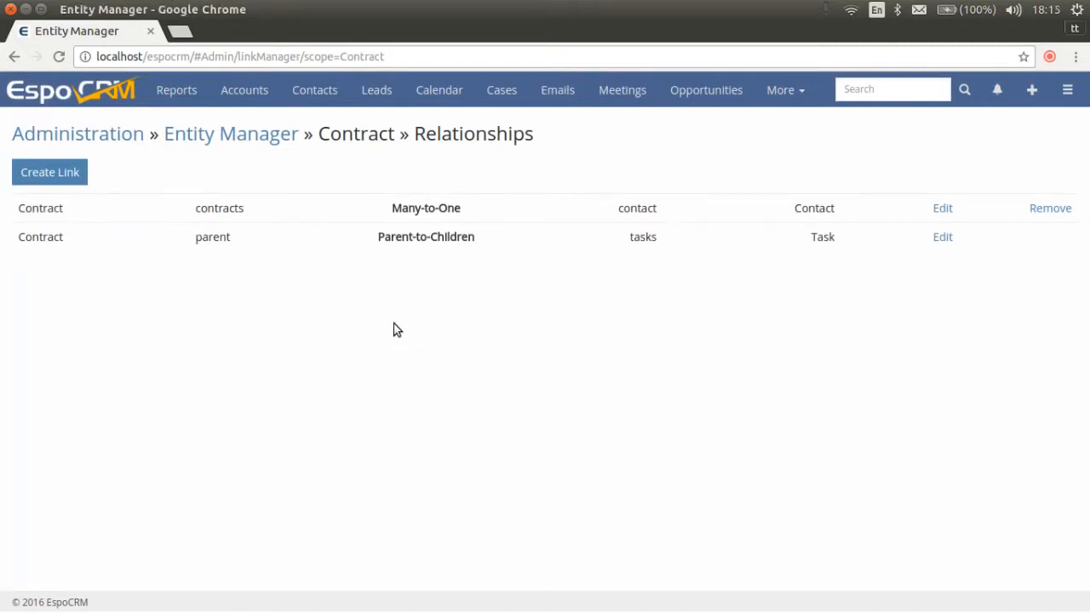
Open the list of fields of the Contract entity.
{"action": "left_click", "coordinate": [258, 135]}
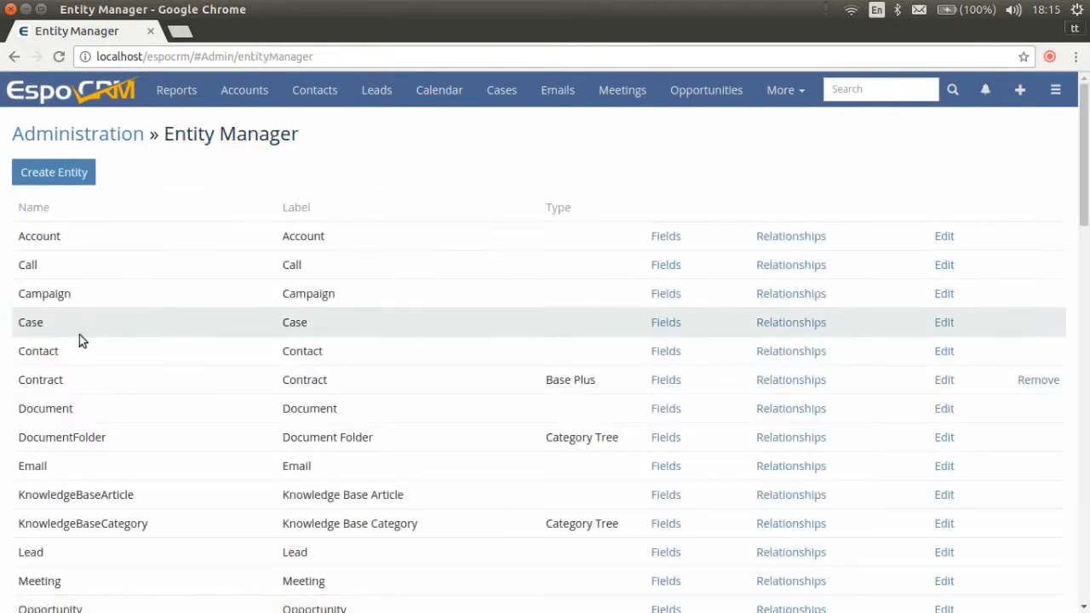
{"action": "left_click", "coordinate": [663, 382]}
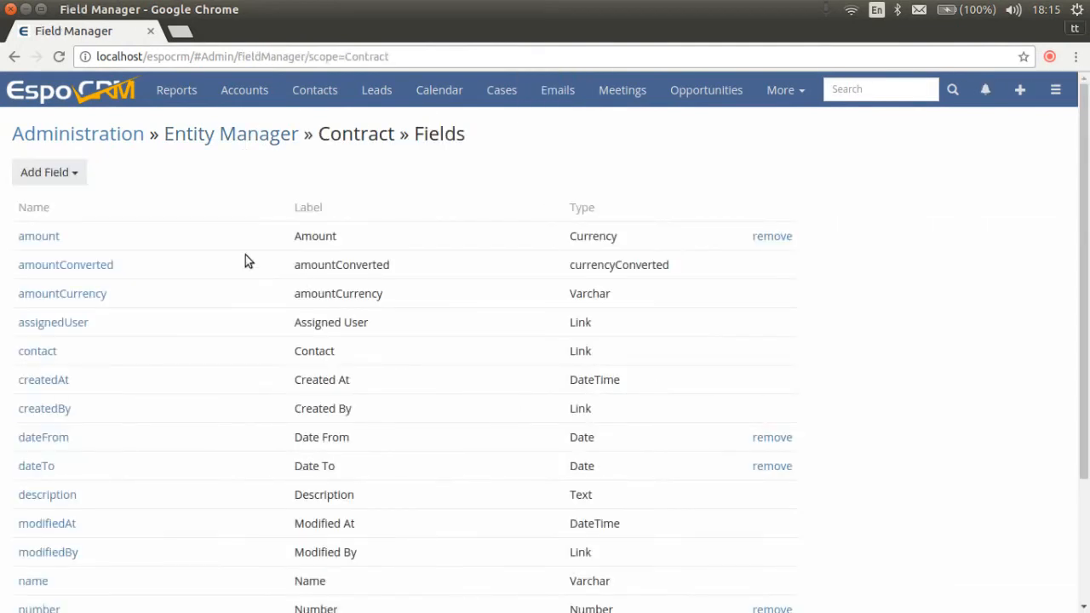